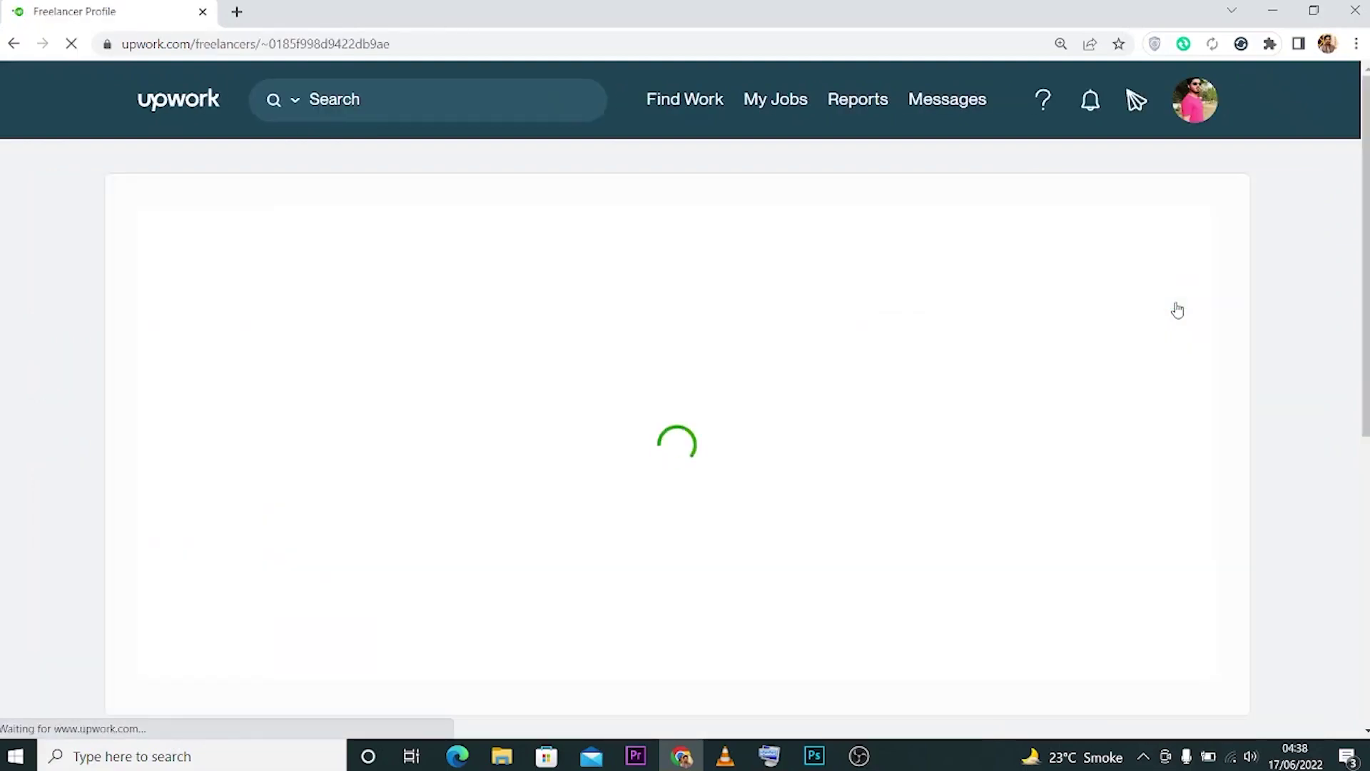
# Start adding a new project to the Portfolio section of the freelancer profile.
pyautogui.scroll(-10, 1177, 307)
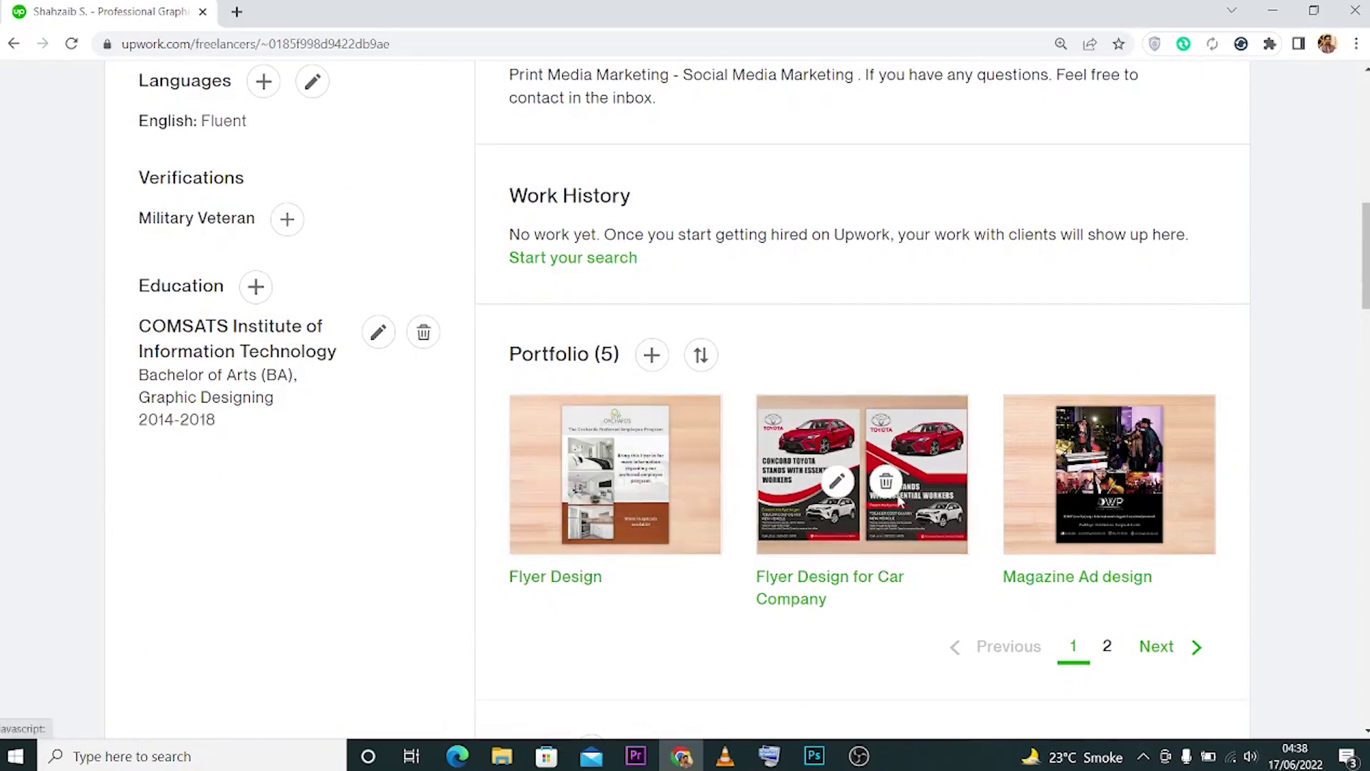
pyautogui.moveTo(1120, 507)
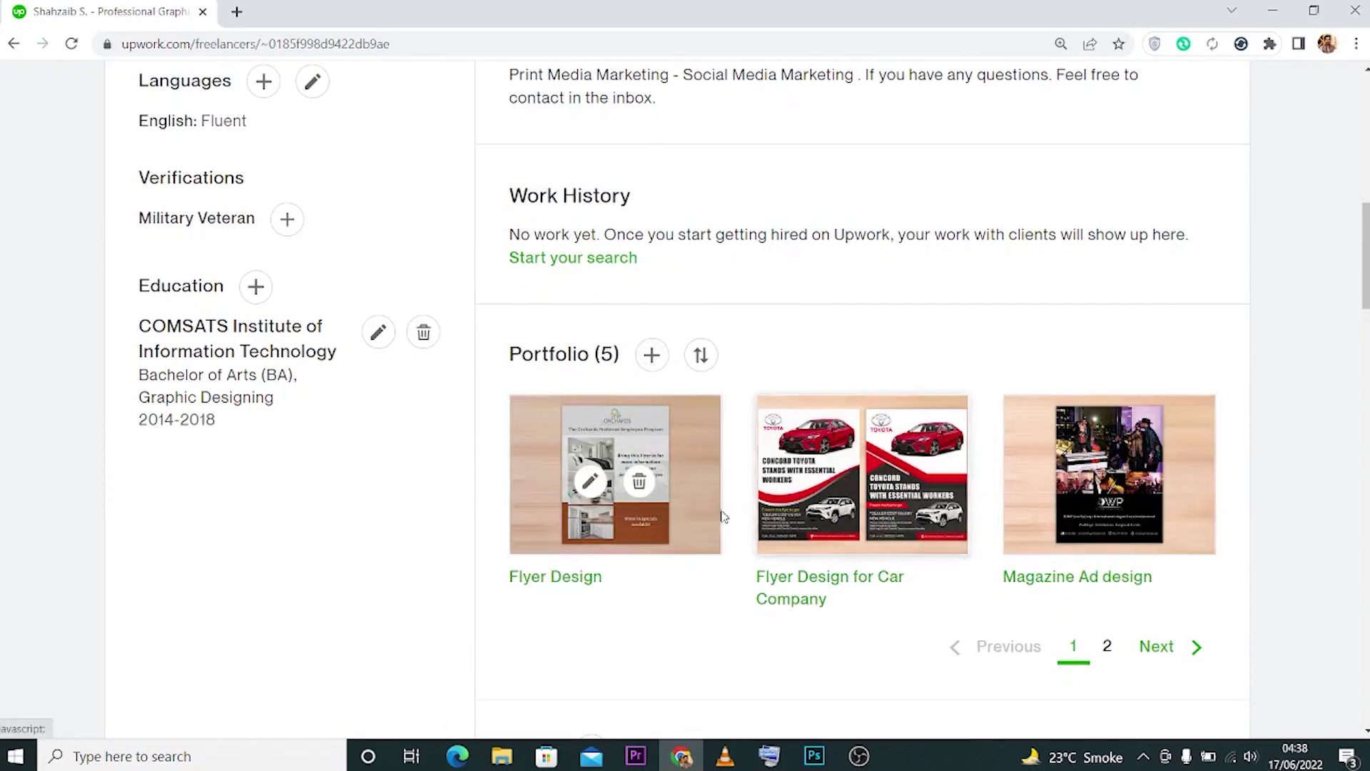
pyautogui.click(652, 359)
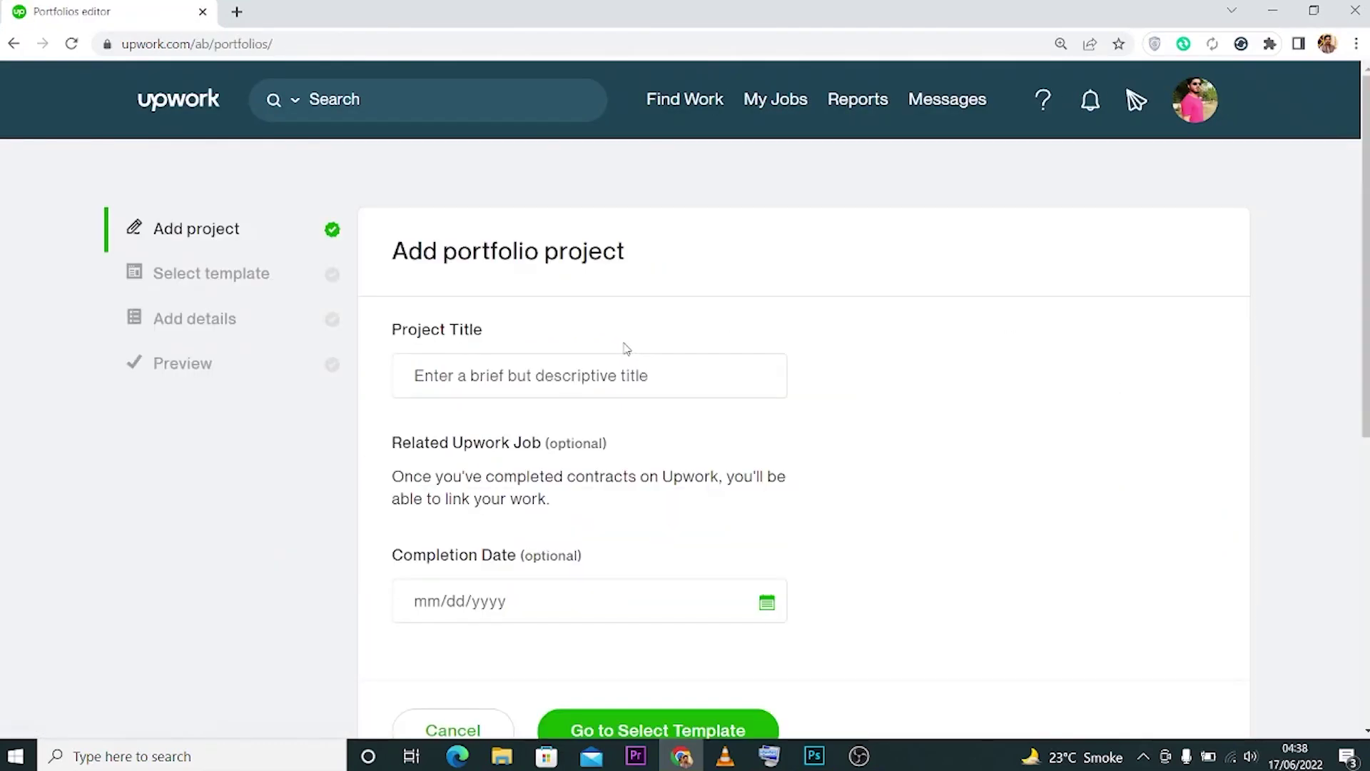
# Title the new portfolio project "Flyer Design for Real Estate Company".
pyautogui.scroll(-2, 626, 350)
pyautogui.click(524, 190)
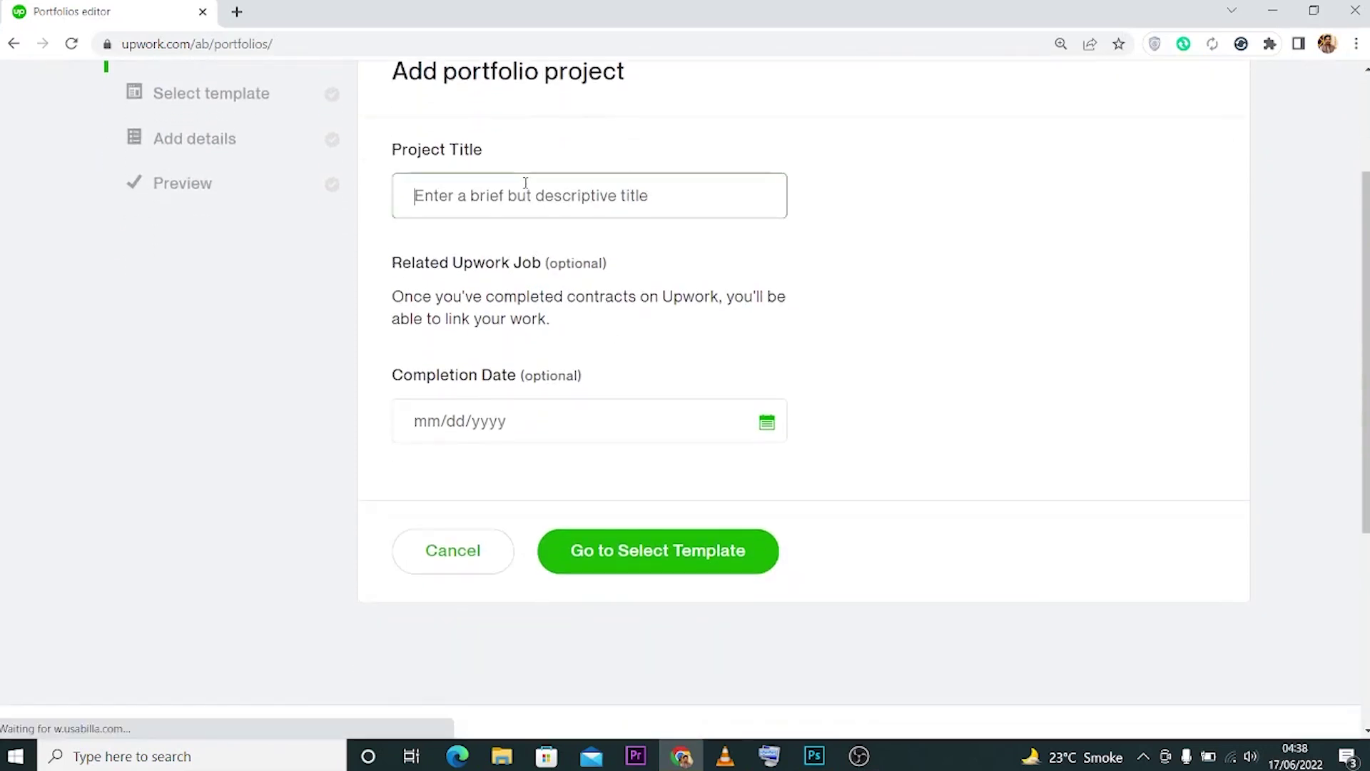
pyautogui.write('fLYRE')
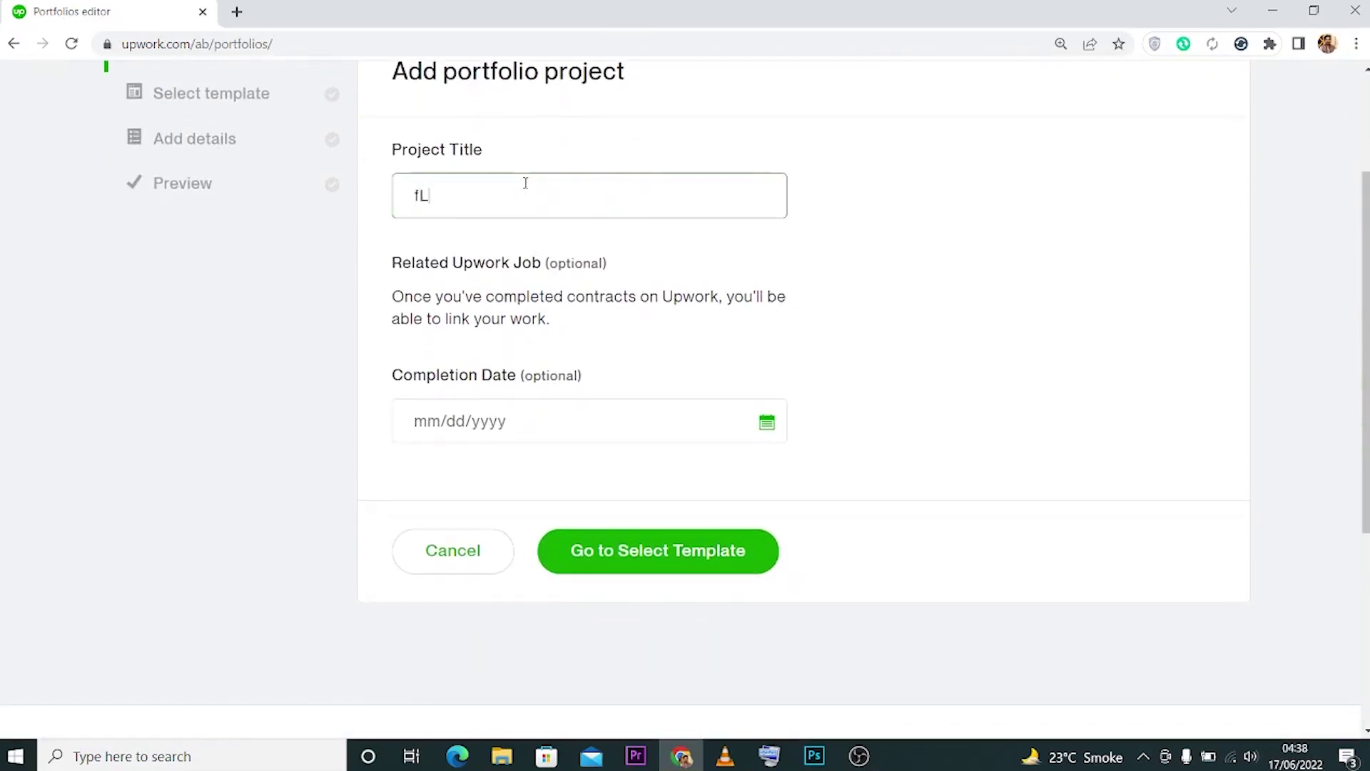
pyautogui.press('BackSpace')
pyautogui.press('BackSpace')
pyautogui.press('BackSpace')
pyautogui.press('BackSpace')
pyautogui.press('BackSpace')
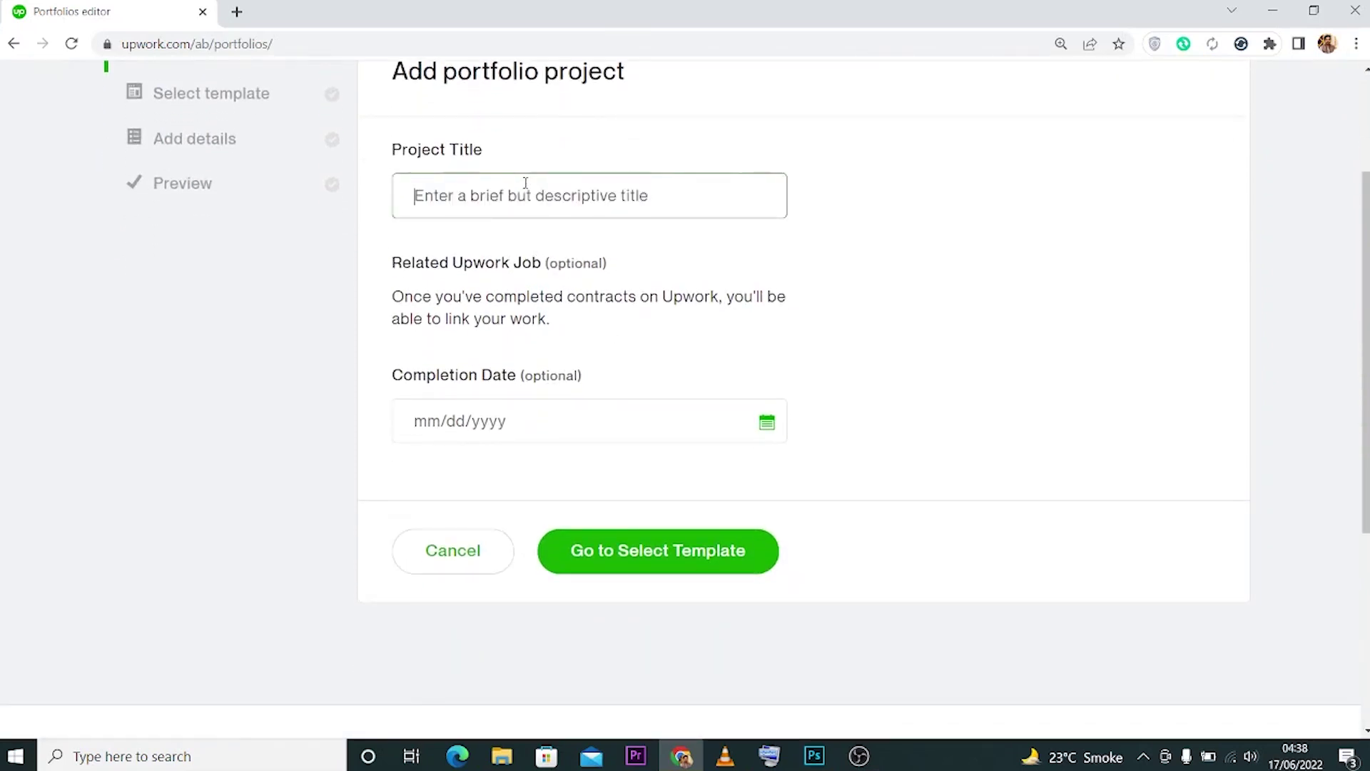
pyautogui.write('Flyer D')
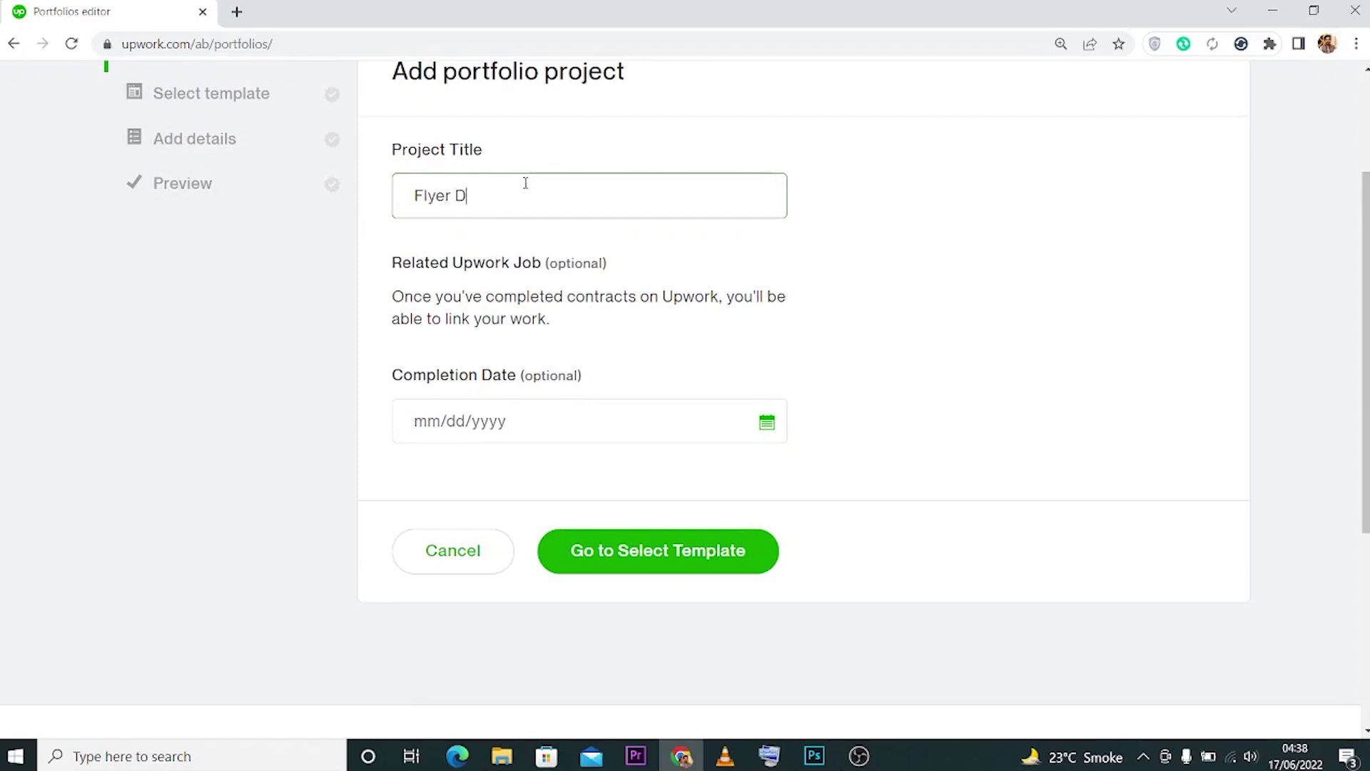
pyautogui.write('esign for Real Estate Company')
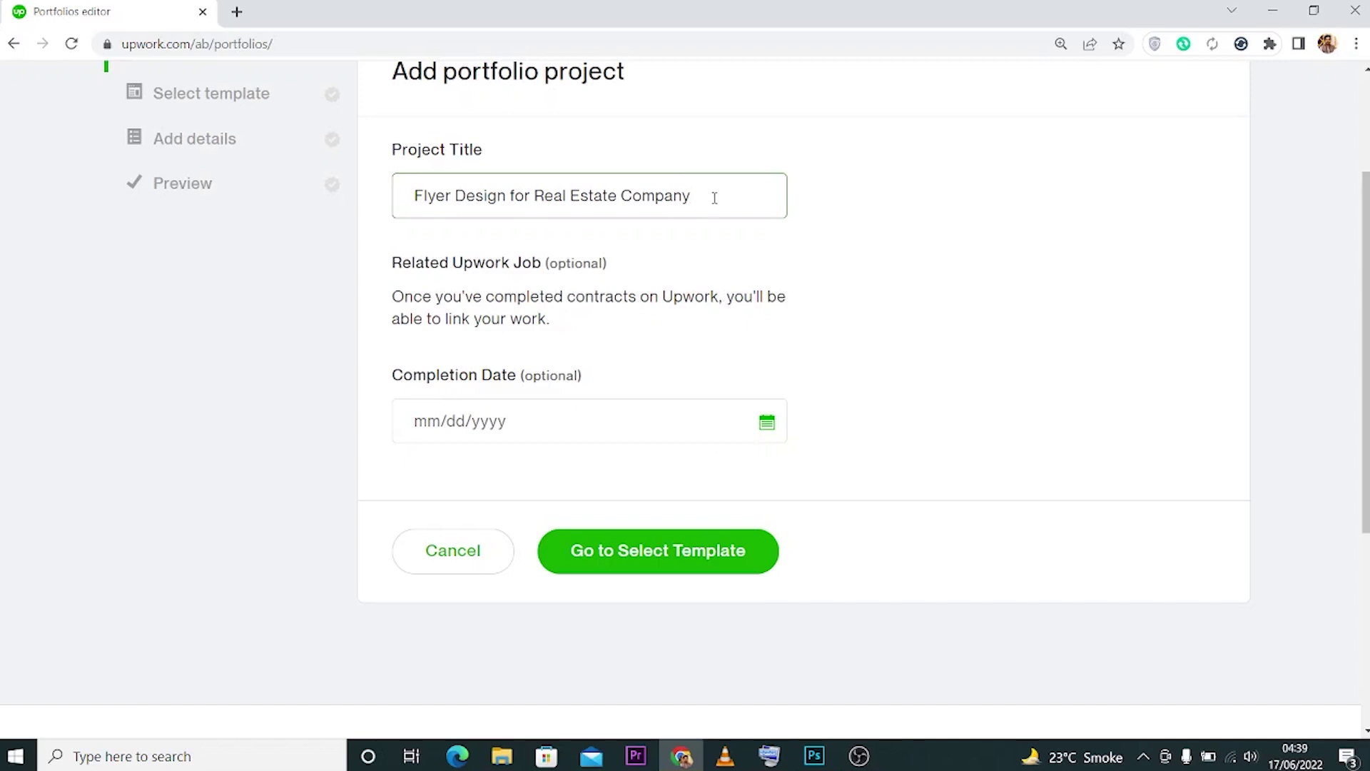
# Set the project's completion date to 12/08/2020 and continue to the template selection.
pyautogui.click(766, 423)
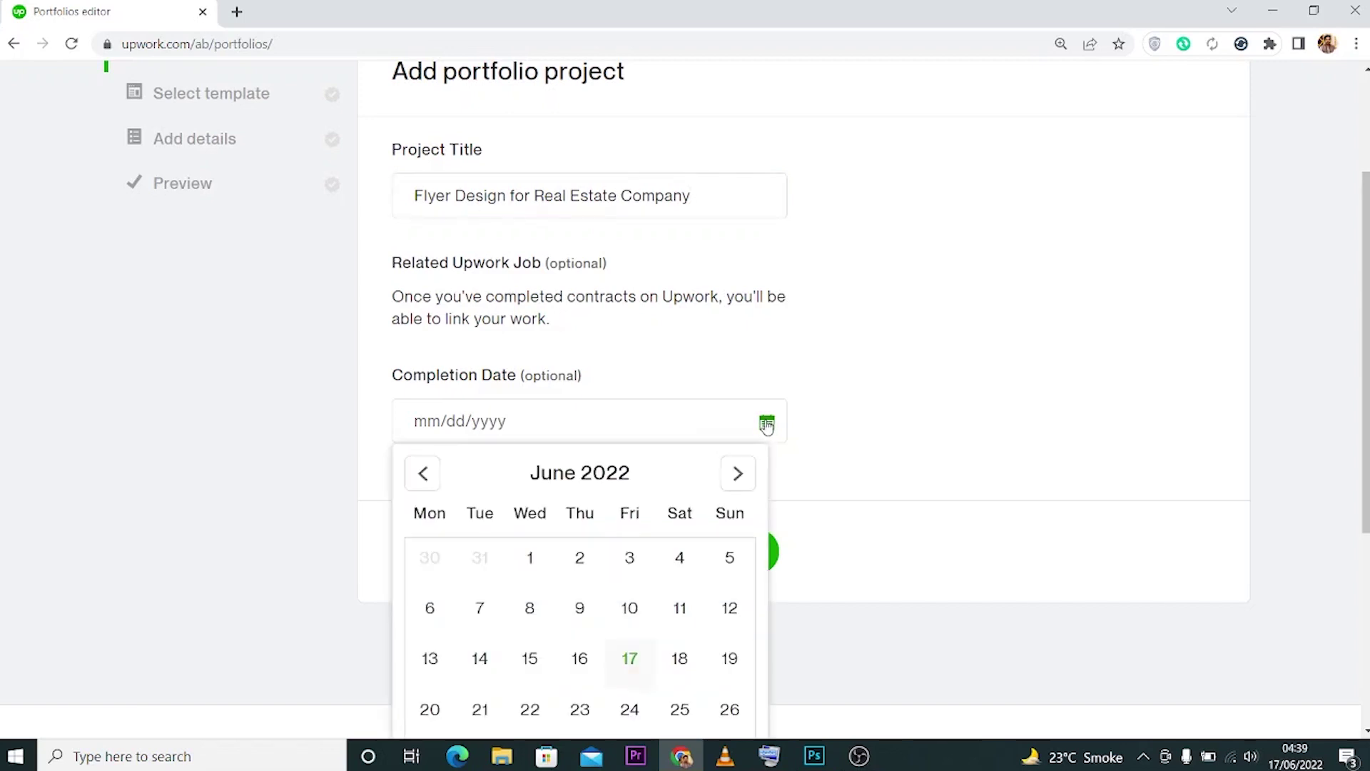
pyautogui.click(427, 477)
pyautogui.click(426, 476)
pyautogui.click(426, 477)
pyautogui.click(426, 477)
pyautogui.click(426, 477)
pyautogui.click(426, 477)
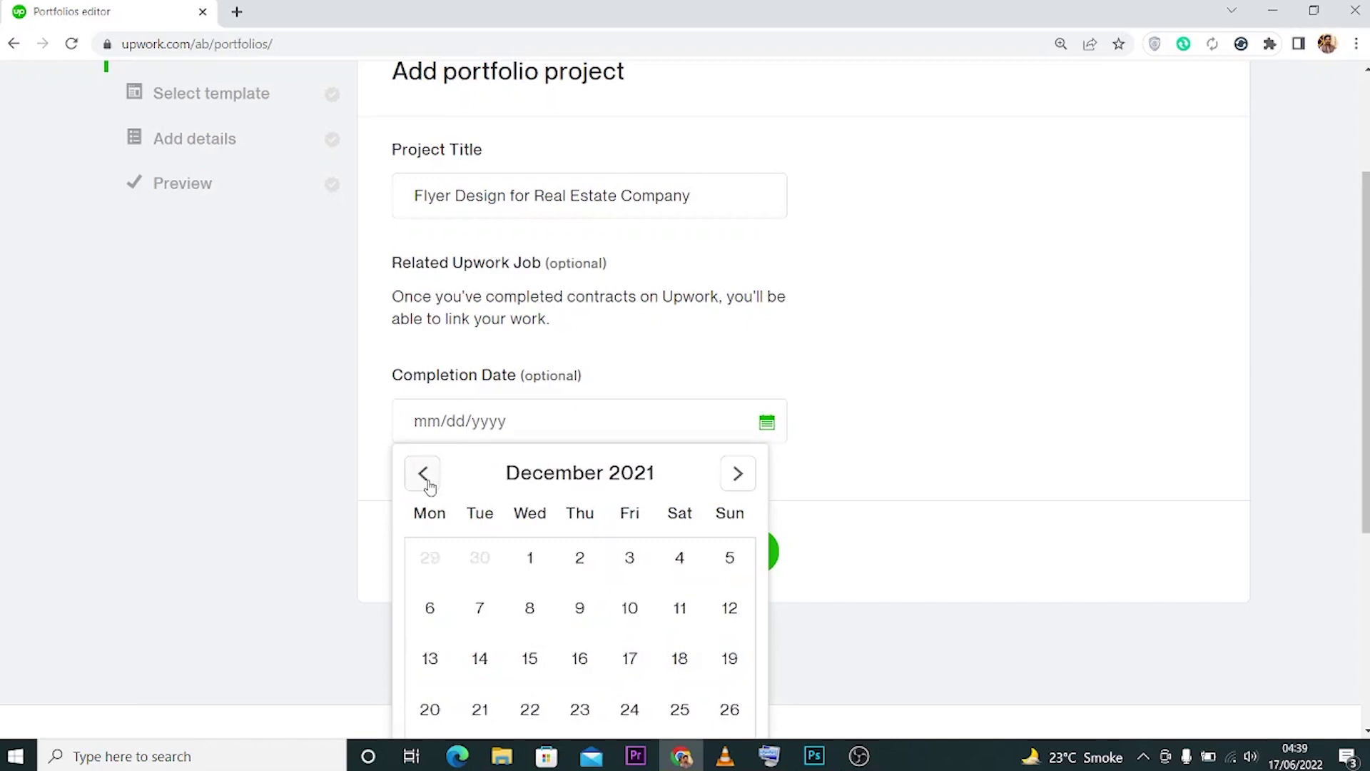
pyautogui.click(424, 477)
pyautogui.click(425, 477)
pyautogui.click(425, 477)
pyautogui.click(425, 477)
pyautogui.click(425, 477)
pyautogui.click(425, 477)
pyautogui.click(425, 477)
pyautogui.click(425, 477)
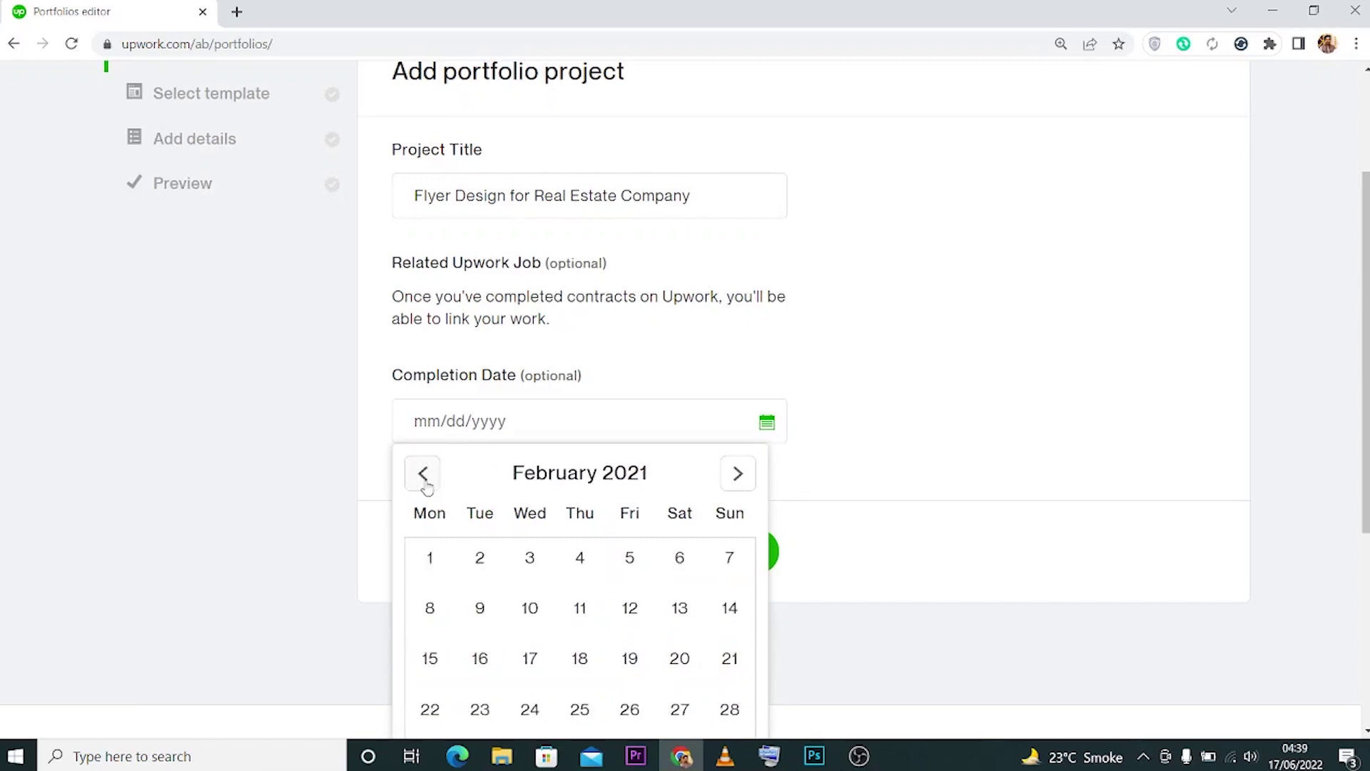
pyautogui.click(425, 476)
pyautogui.click(425, 476)
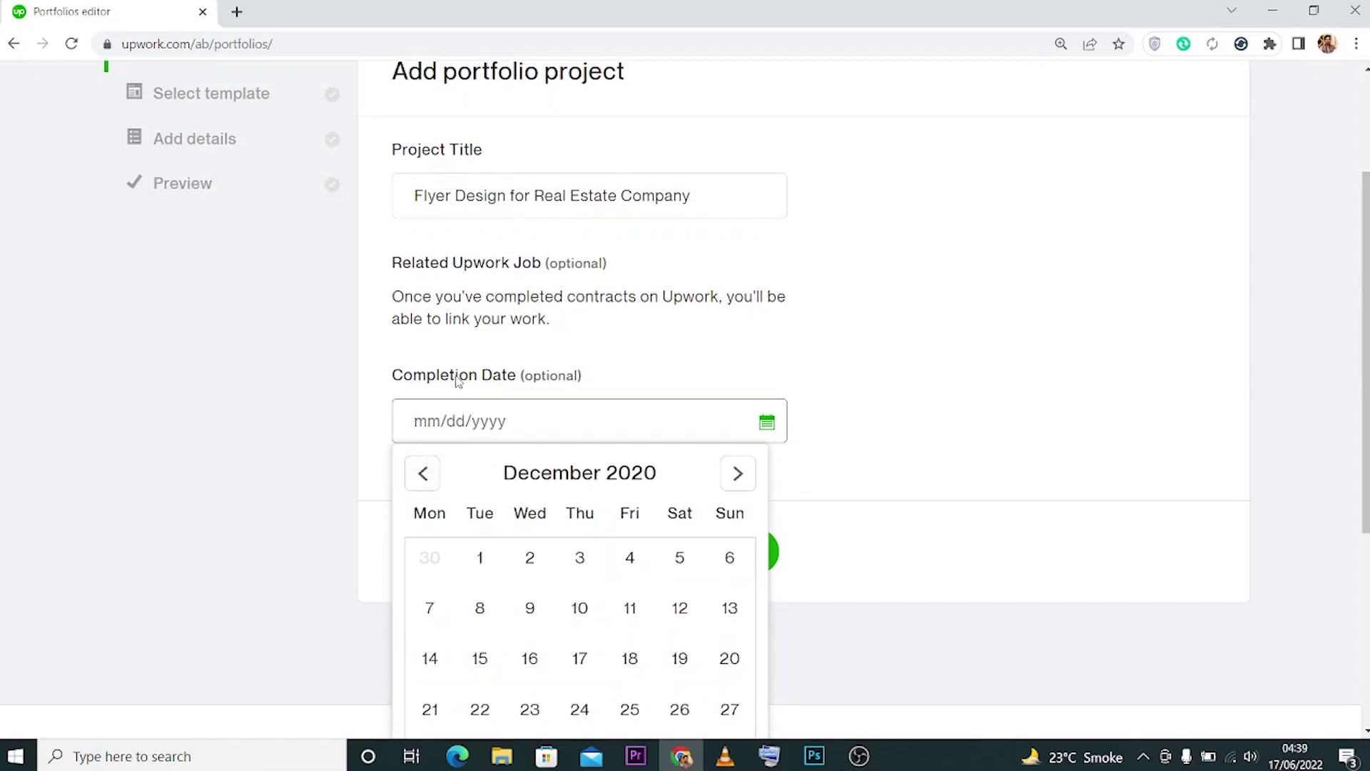
pyautogui.click(480, 611)
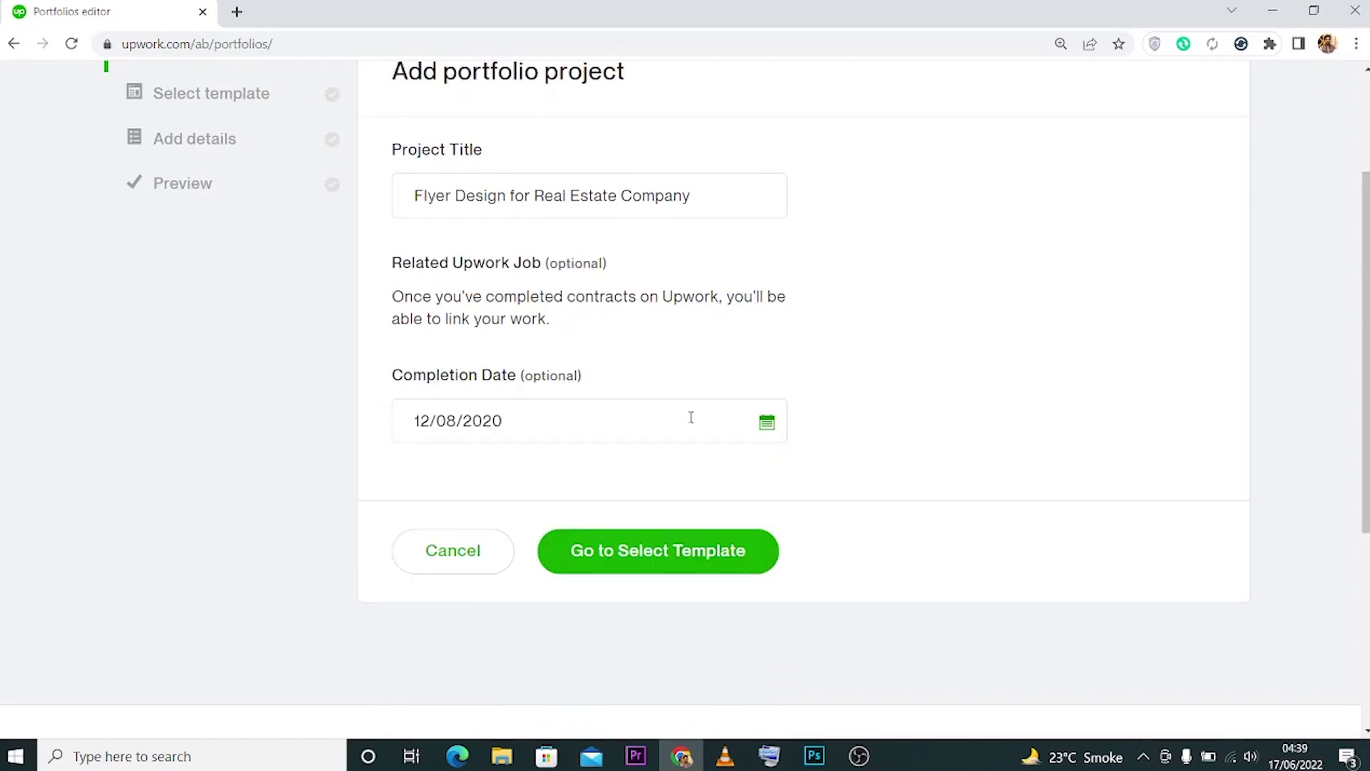
pyautogui.scroll(1, 689, 499)
pyautogui.scroll(-2, 743, 480)
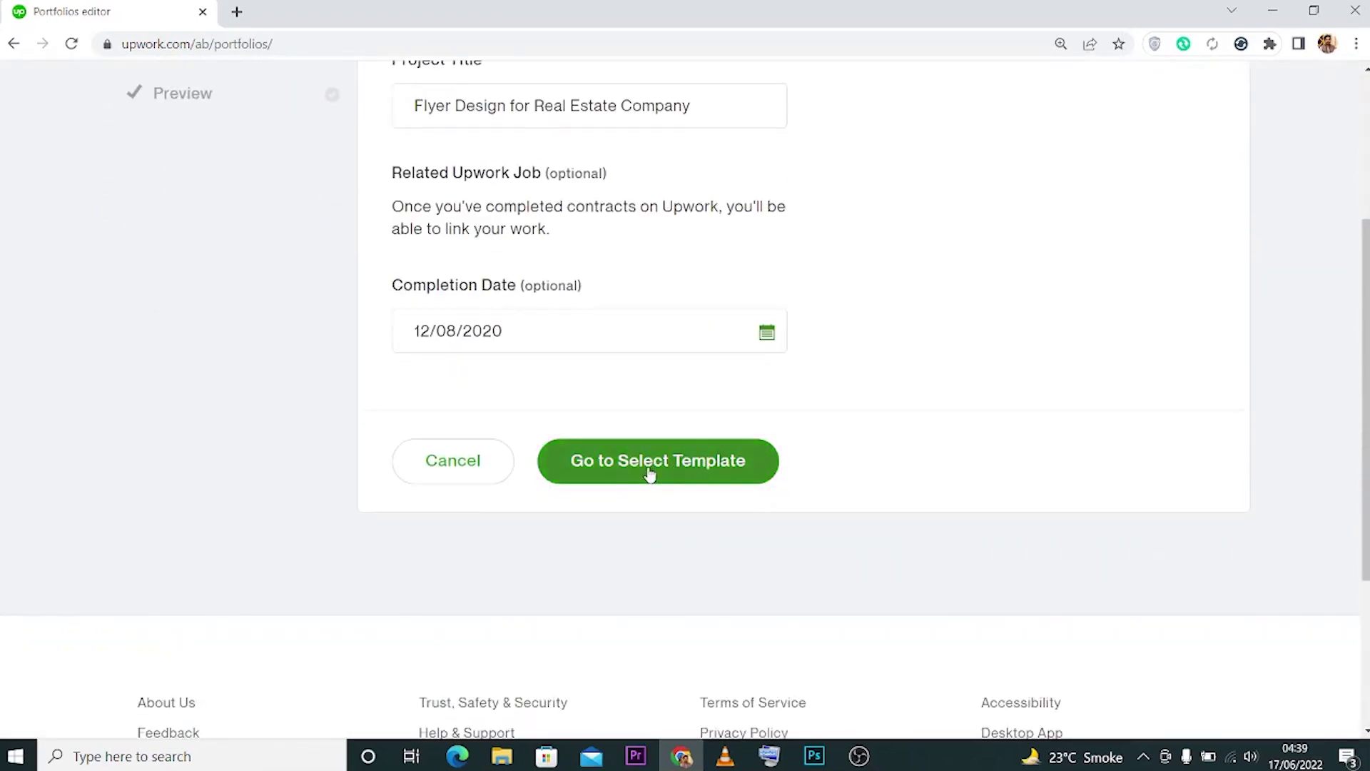
pyautogui.click(679, 474)
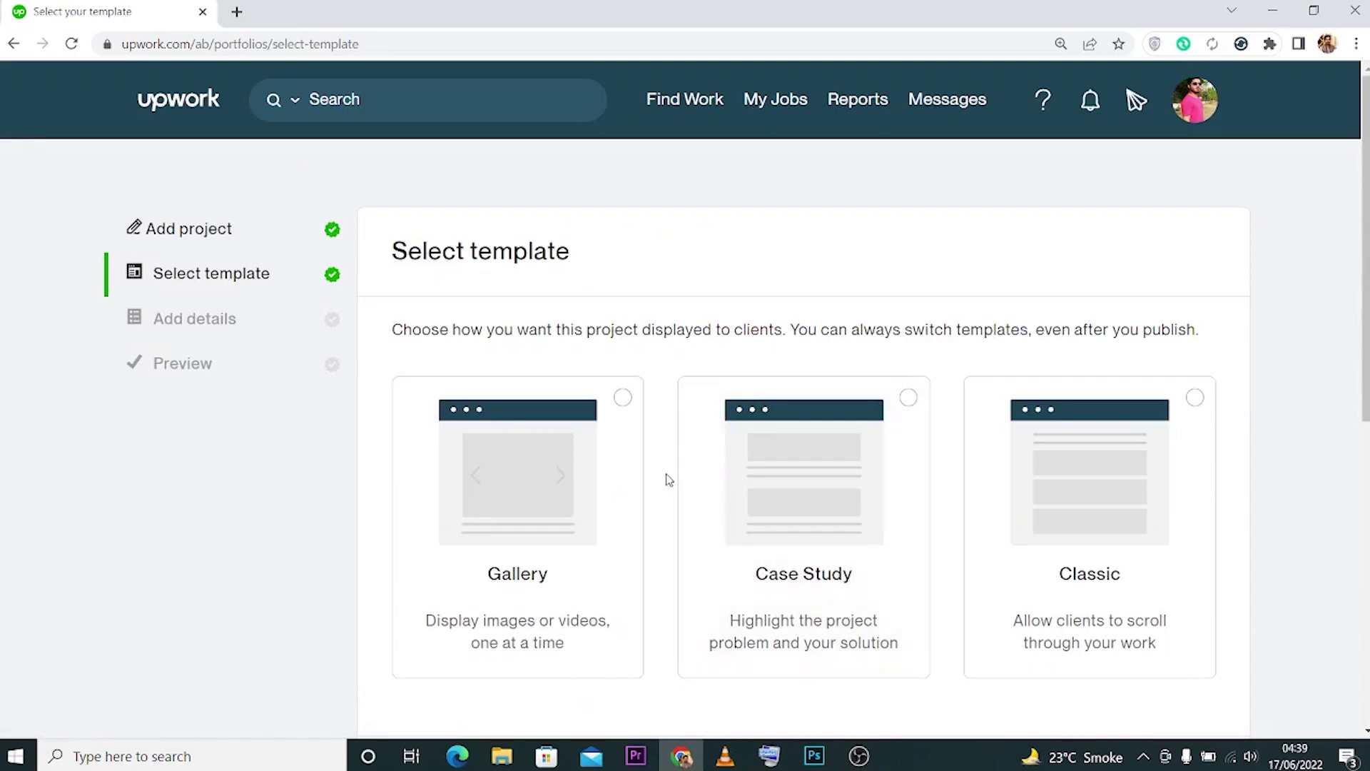
# Choose the Gallery template for the project and continue to adding its details.
pyautogui.scroll(-1, 520, 484)
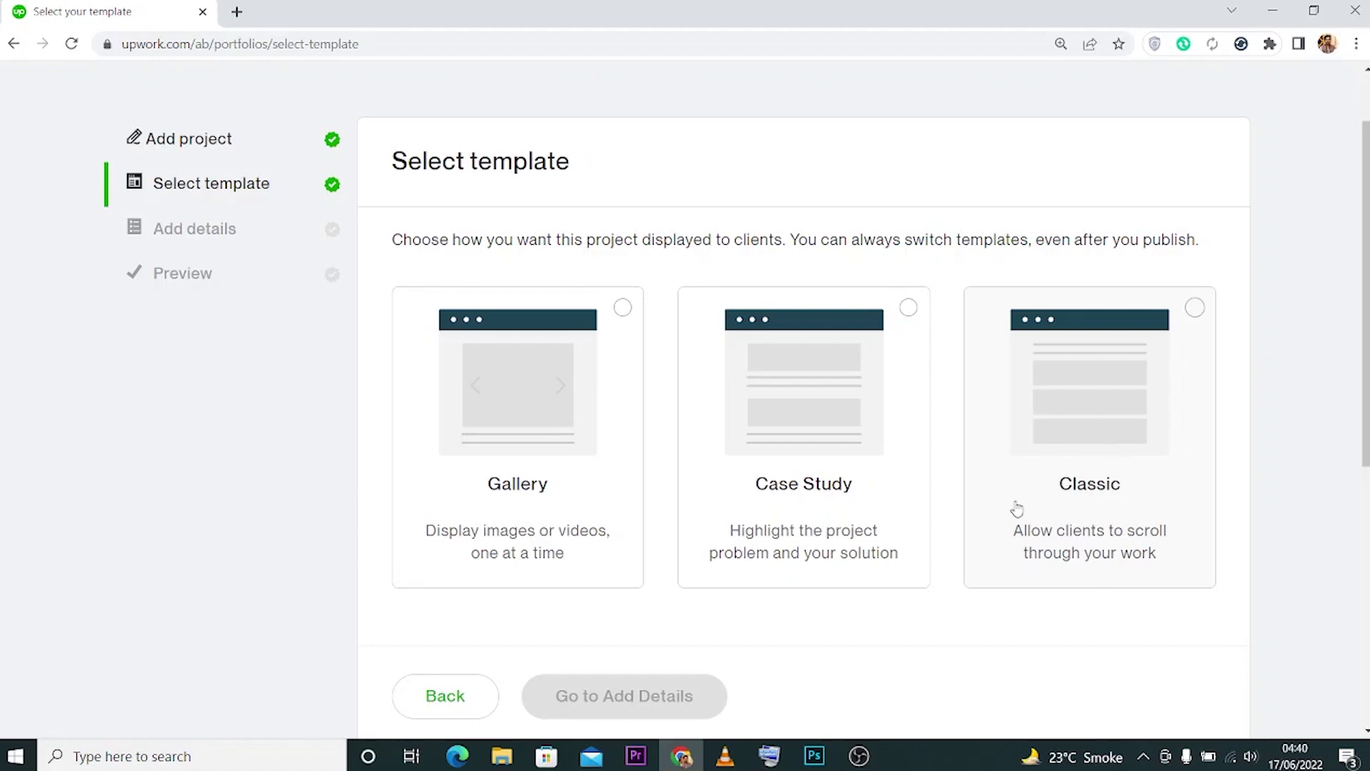
pyautogui.click(520, 450)
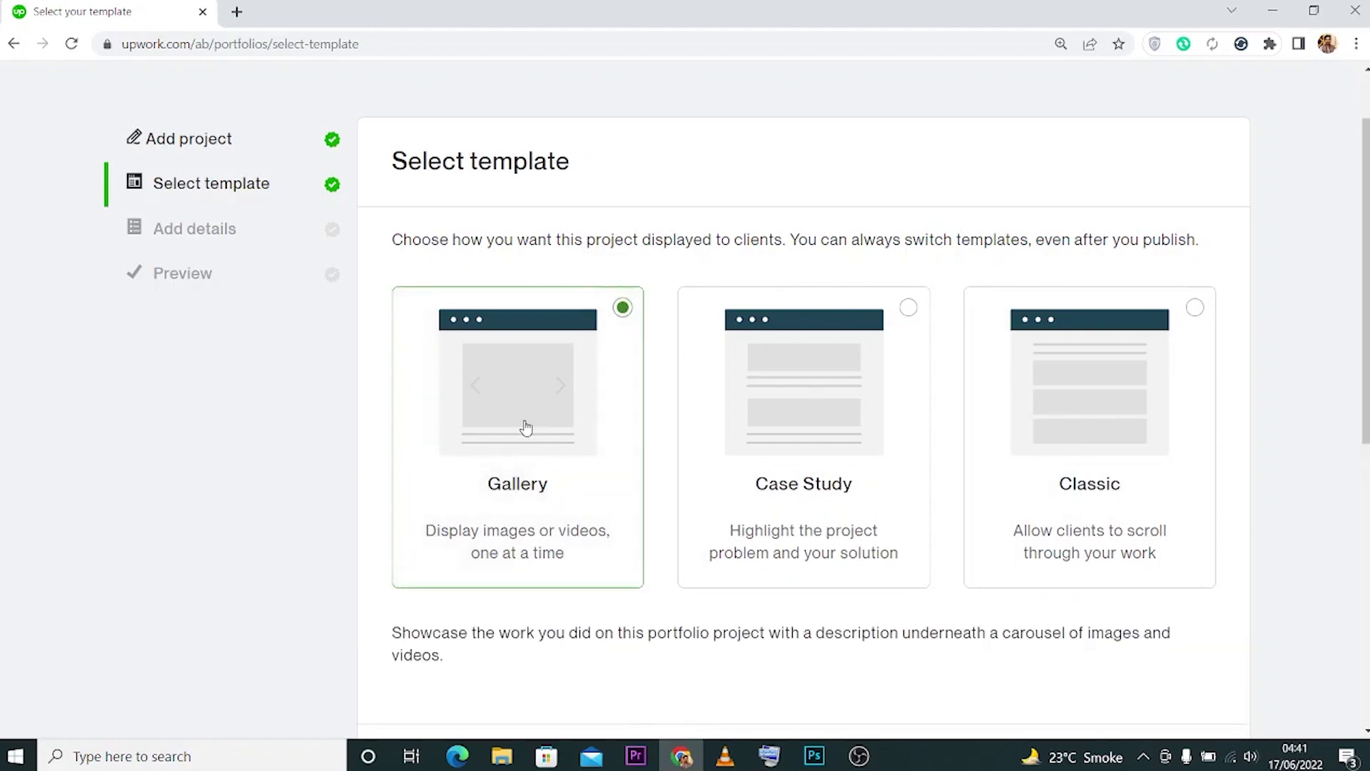
pyautogui.scroll(-5, 523, 432)
pyautogui.scroll(1, 631, 439)
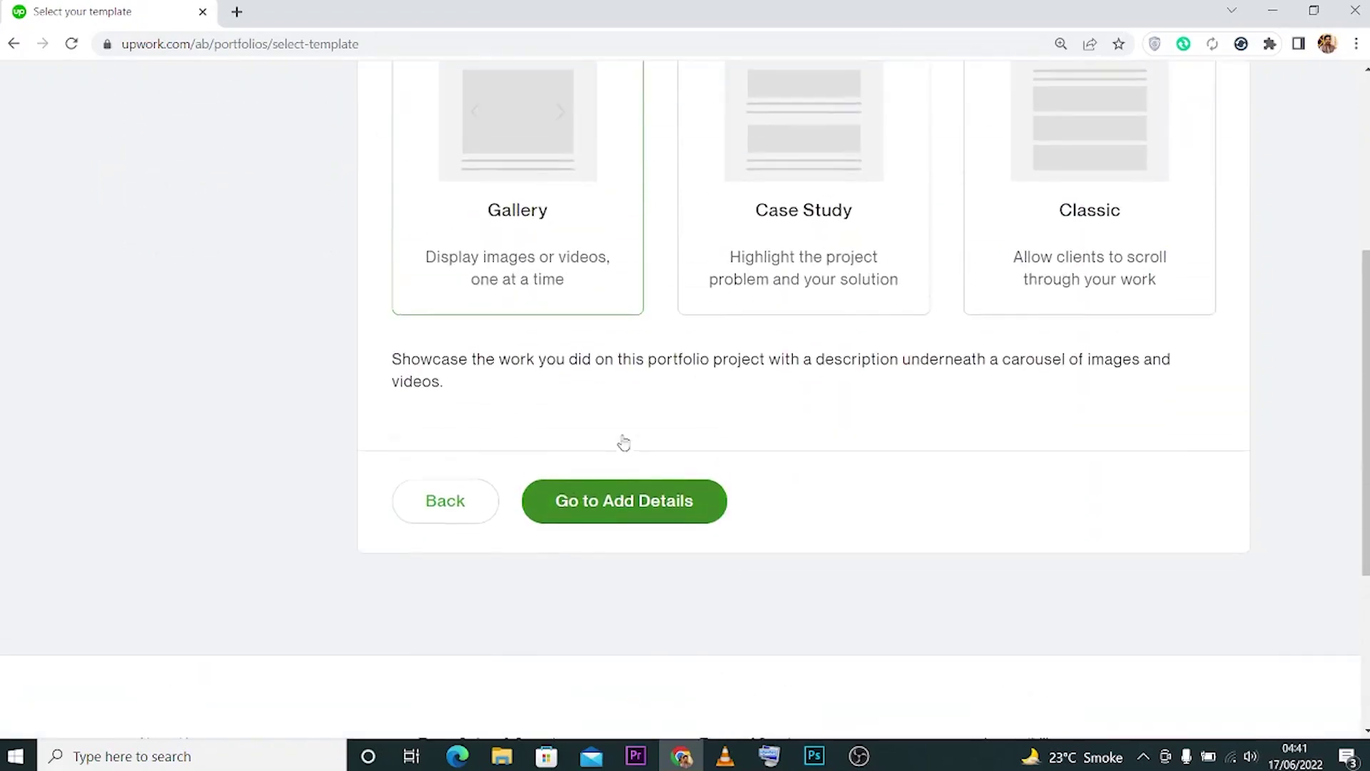
pyautogui.click(619, 505)
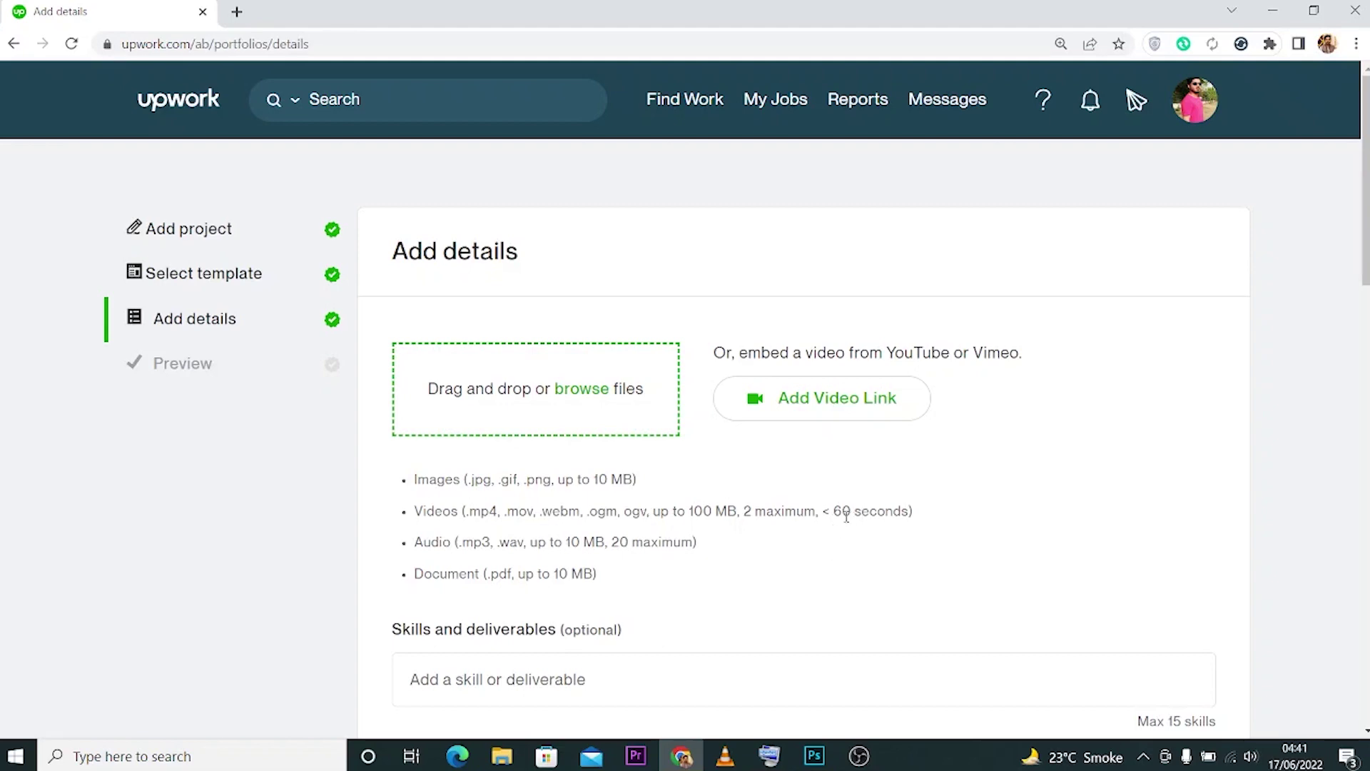
# Upload the real estate flyer image b.png from the flyers folder to the project.
pyautogui.scroll(-1, 330, 512)
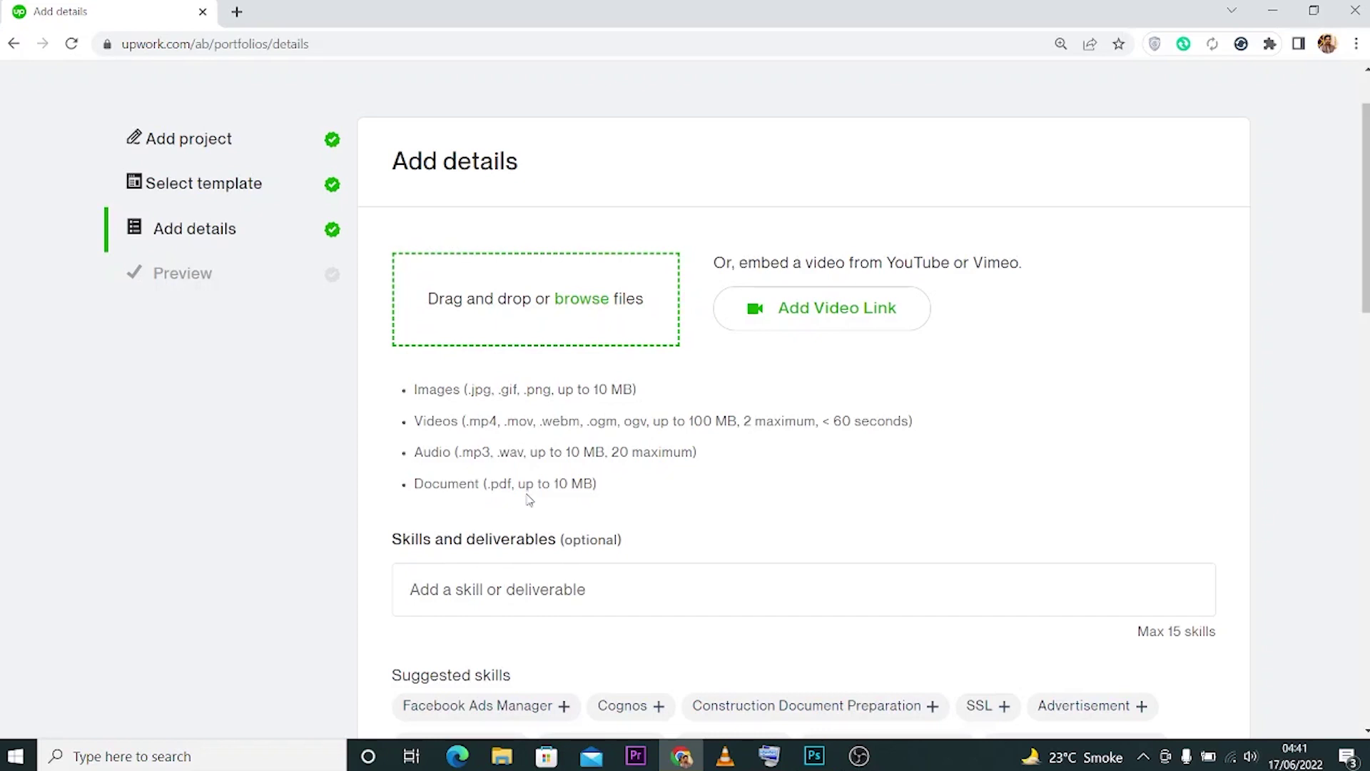
pyautogui.click(572, 308)
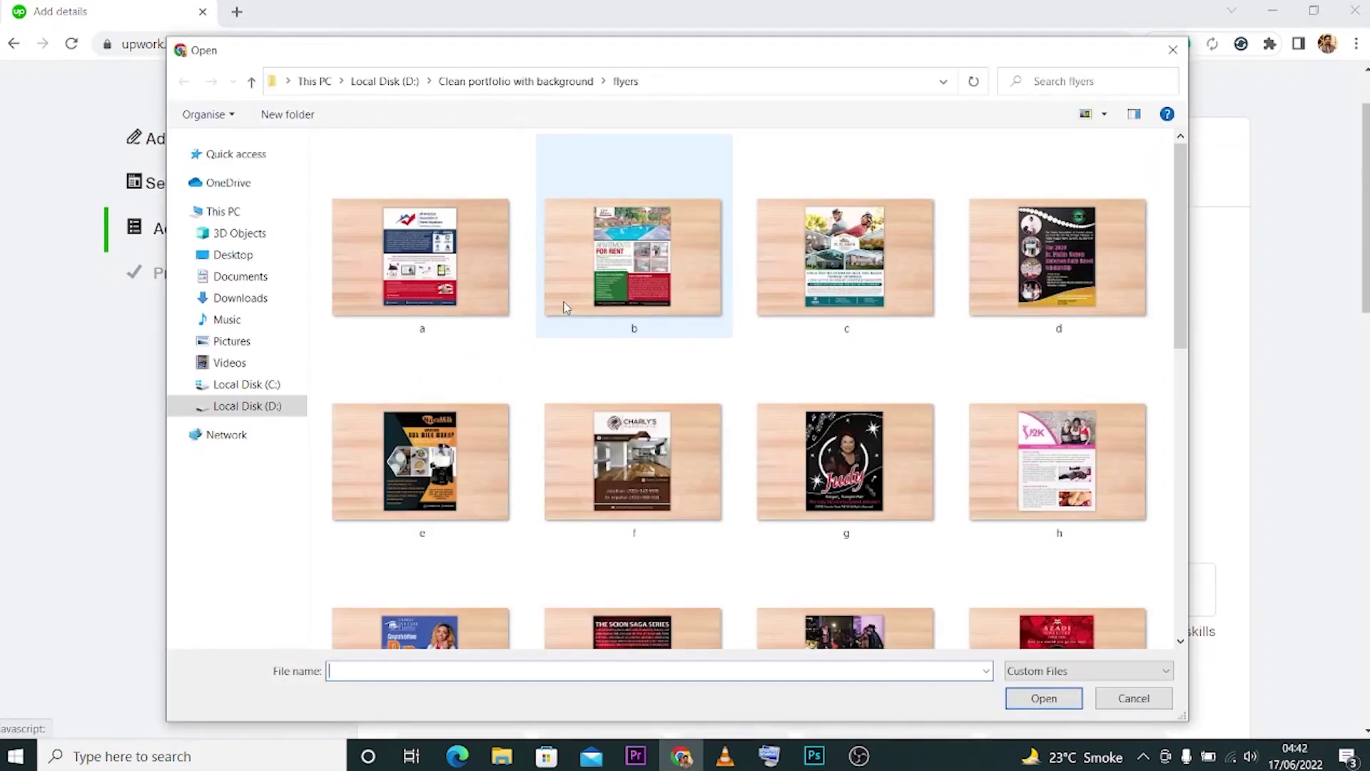
pyautogui.click(625, 245)
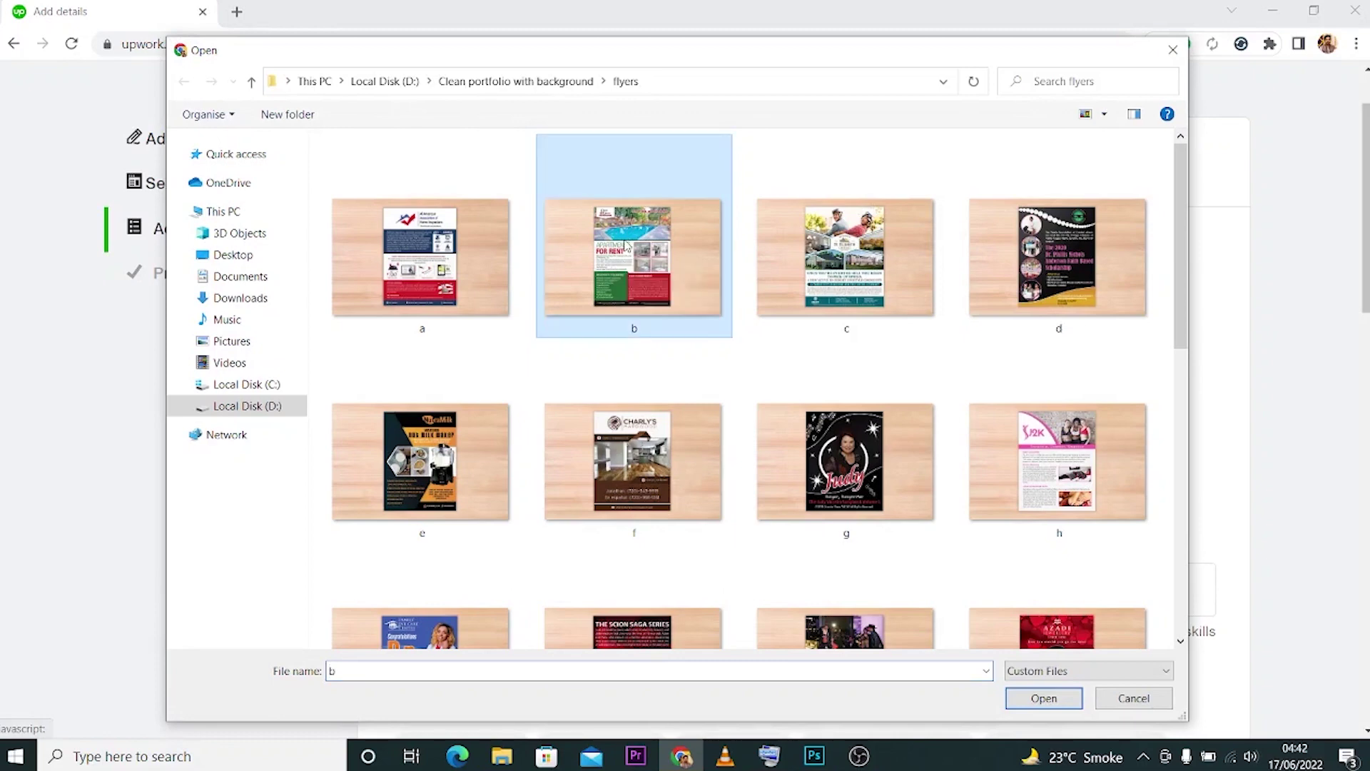
pyautogui.click(1044, 699)
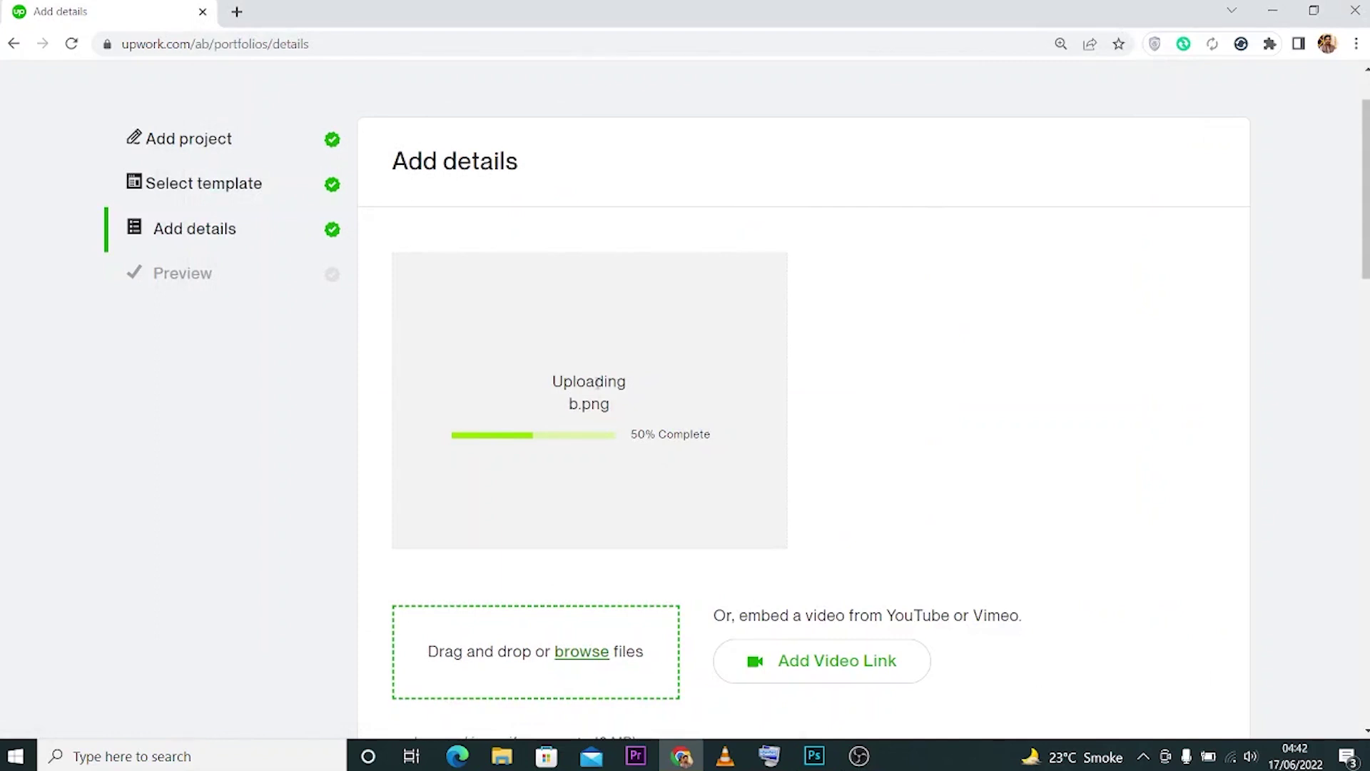
pyautogui.scroll(-1, 598, 384)
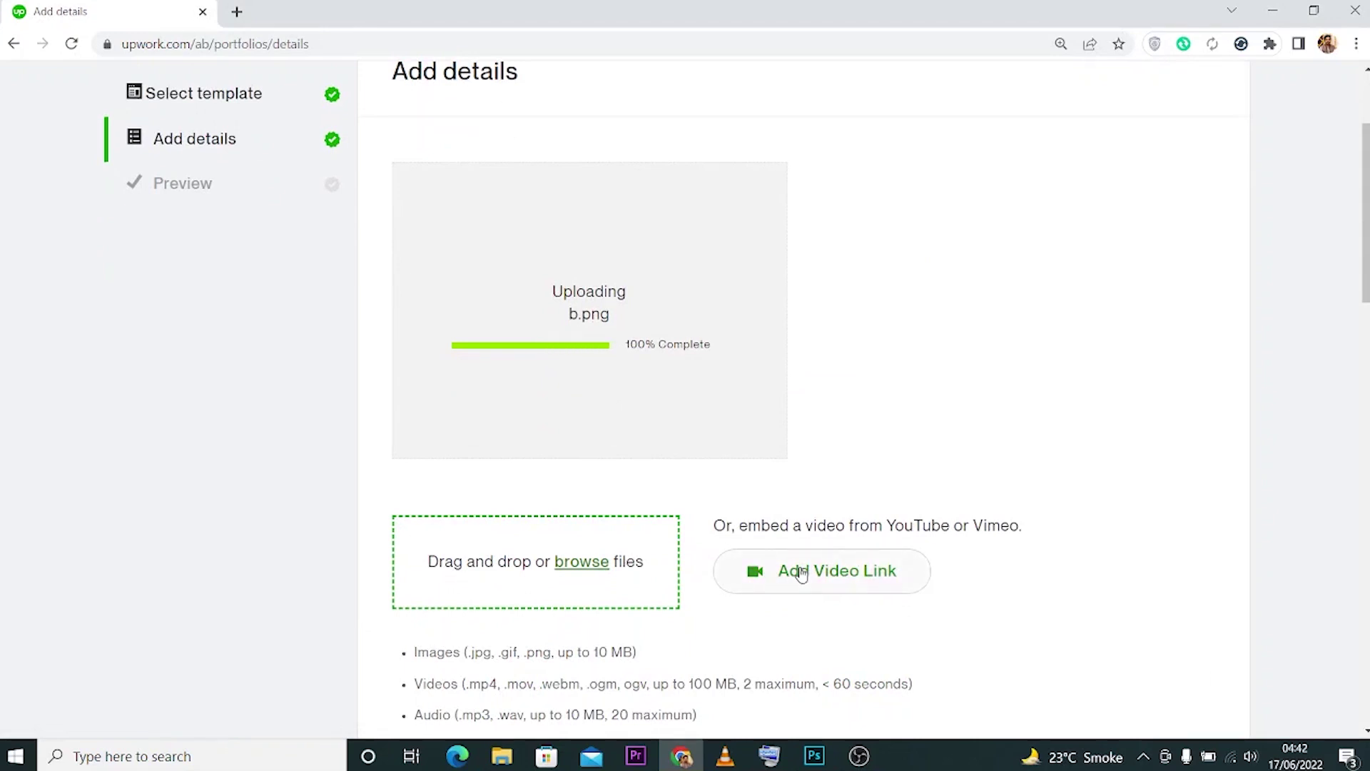
pyautogui.scroll(-1, 546, 532)
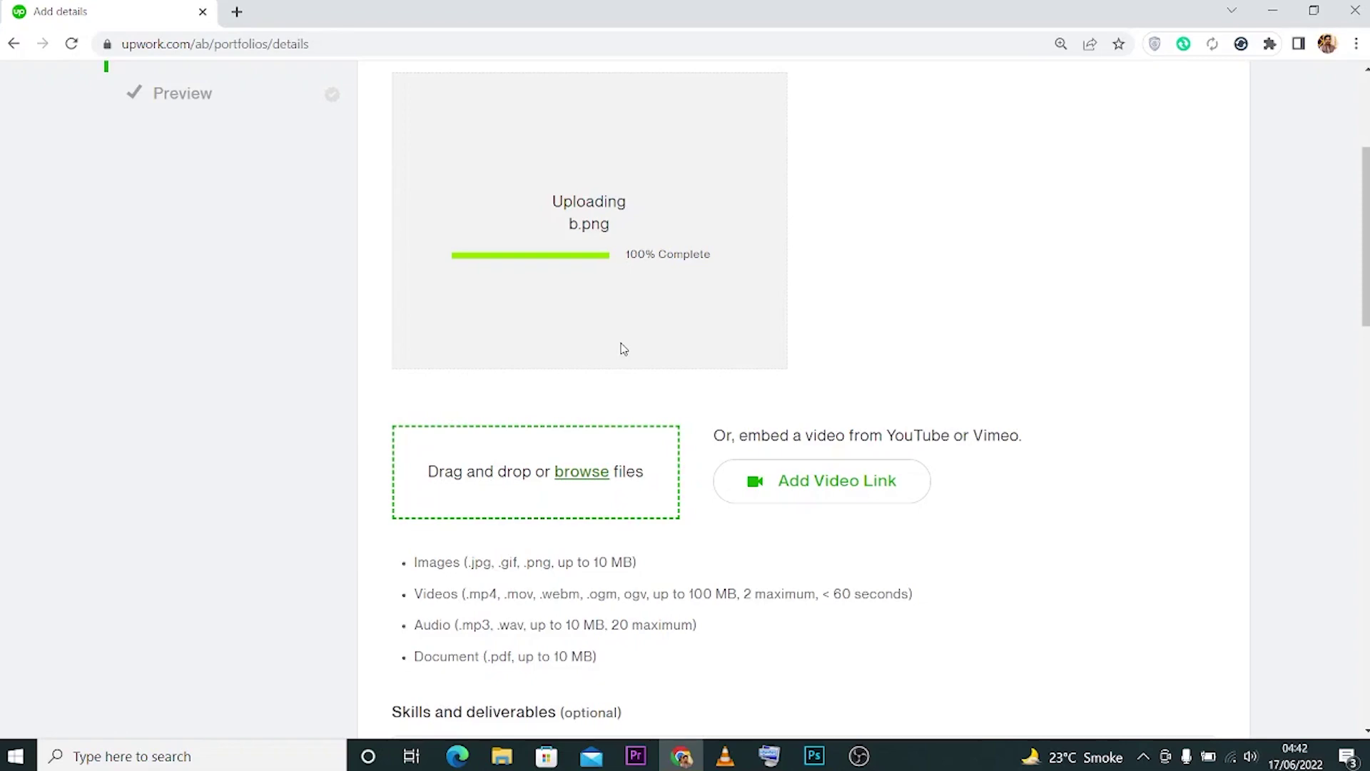
# Add the suggested skills Advertisement, Flyer Design, Adobe Illustrator, Adobe Photoshop and Graphic Design to the project.
pyautogui.scroll(-4, 622, 348)
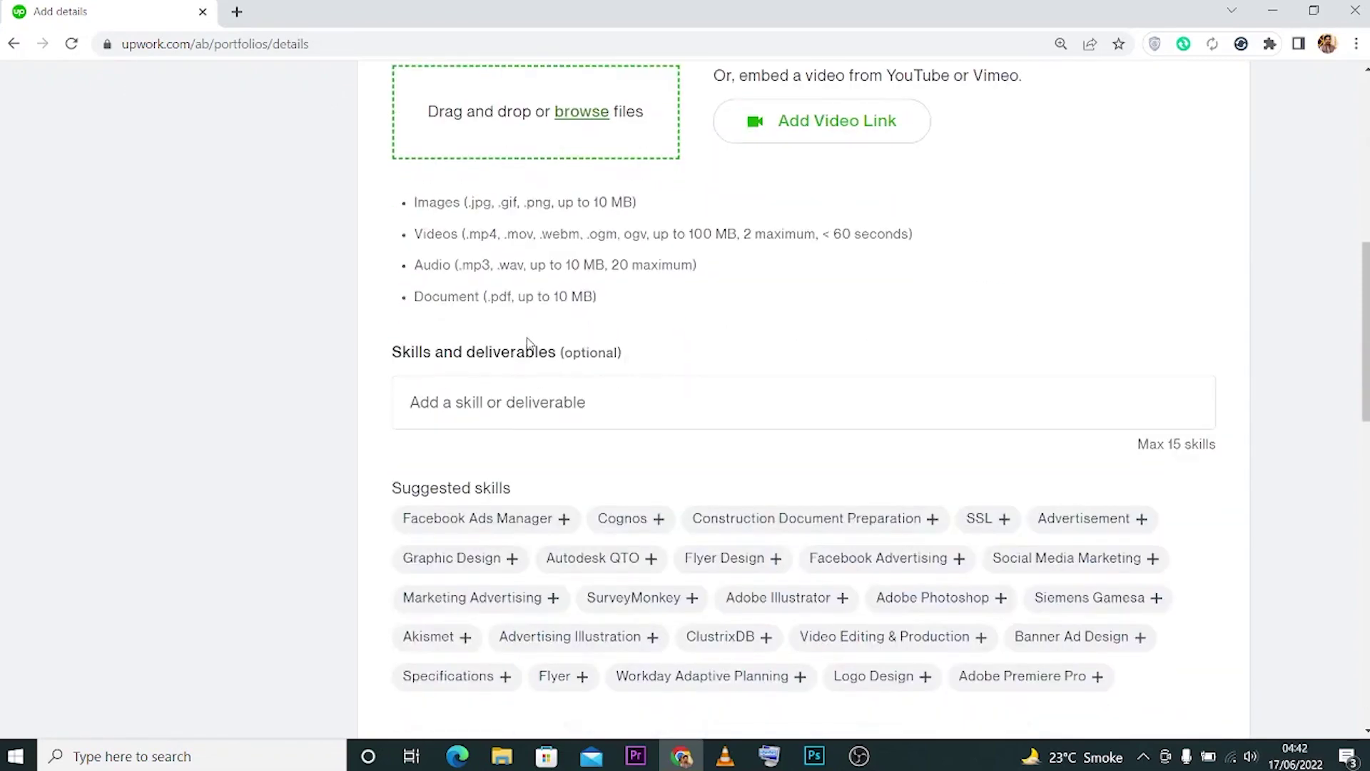
pyautogui.scroll(4, 532, 341)
pyautogui.scroll(-5, 633, 239)
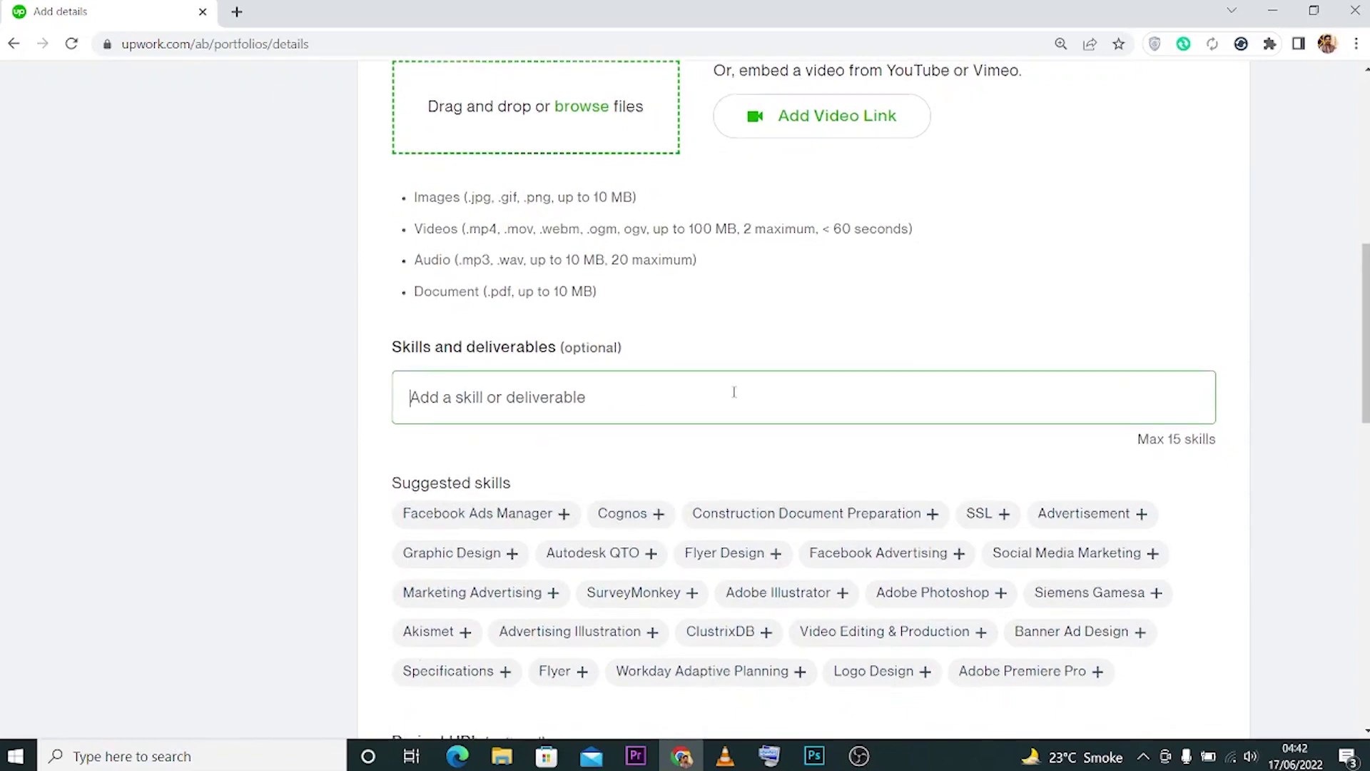
pyautogui.scroll(-1, 732, 396)
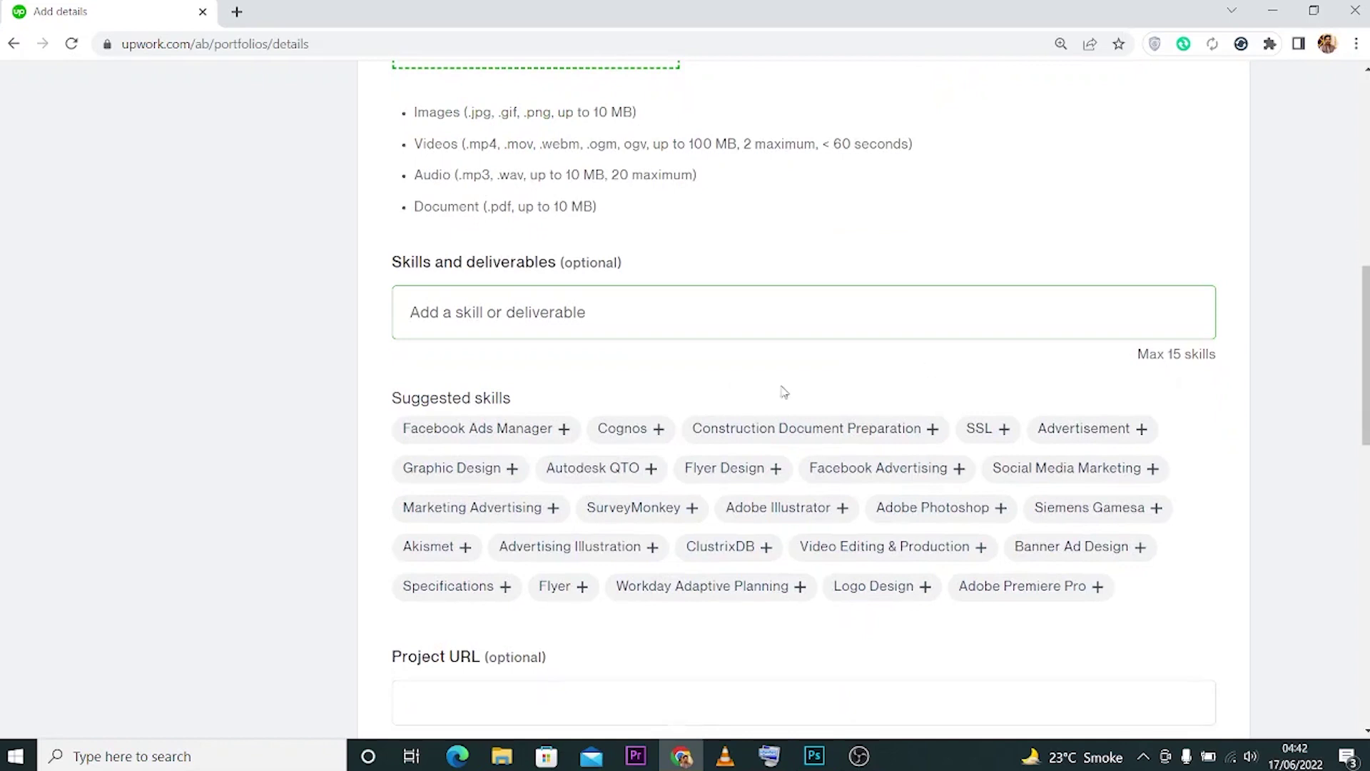
pyautogui.click(1066, 432)
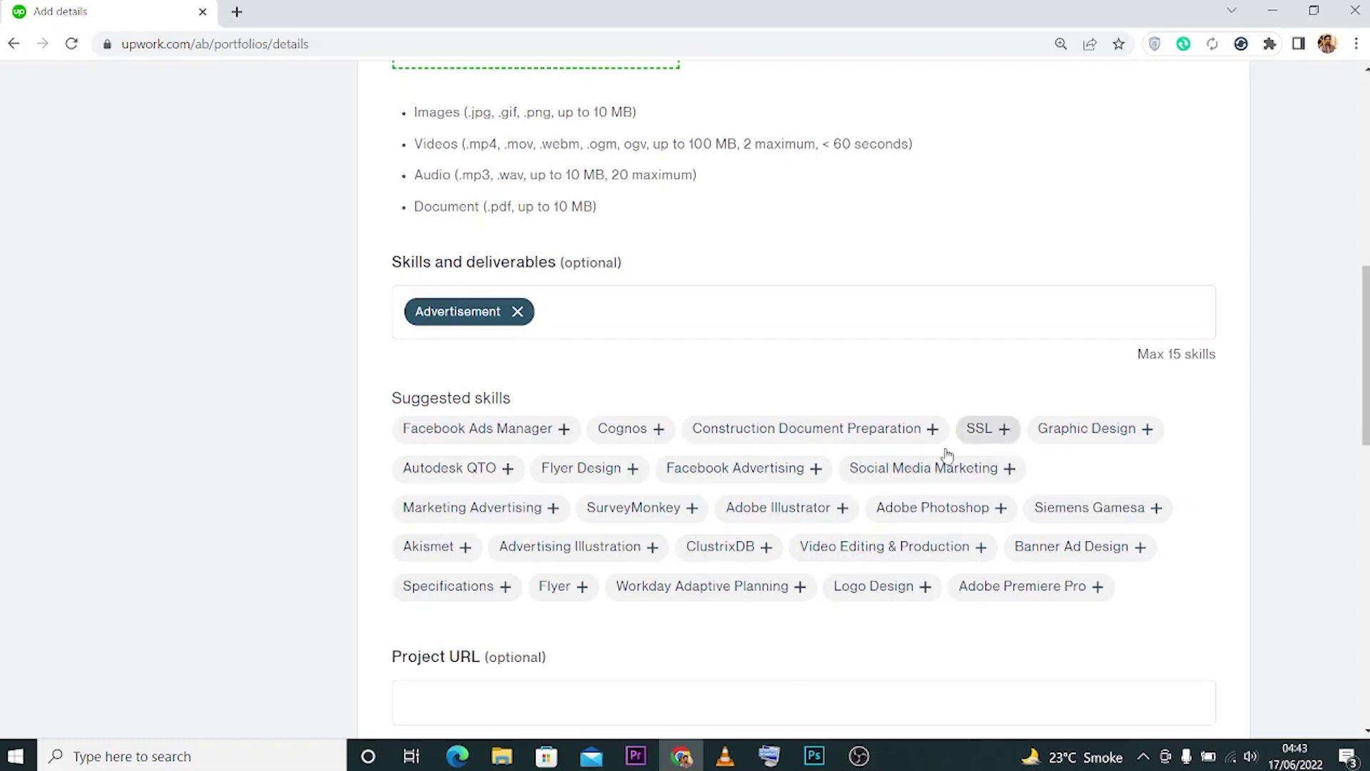
pyautogui.click(563, 467)
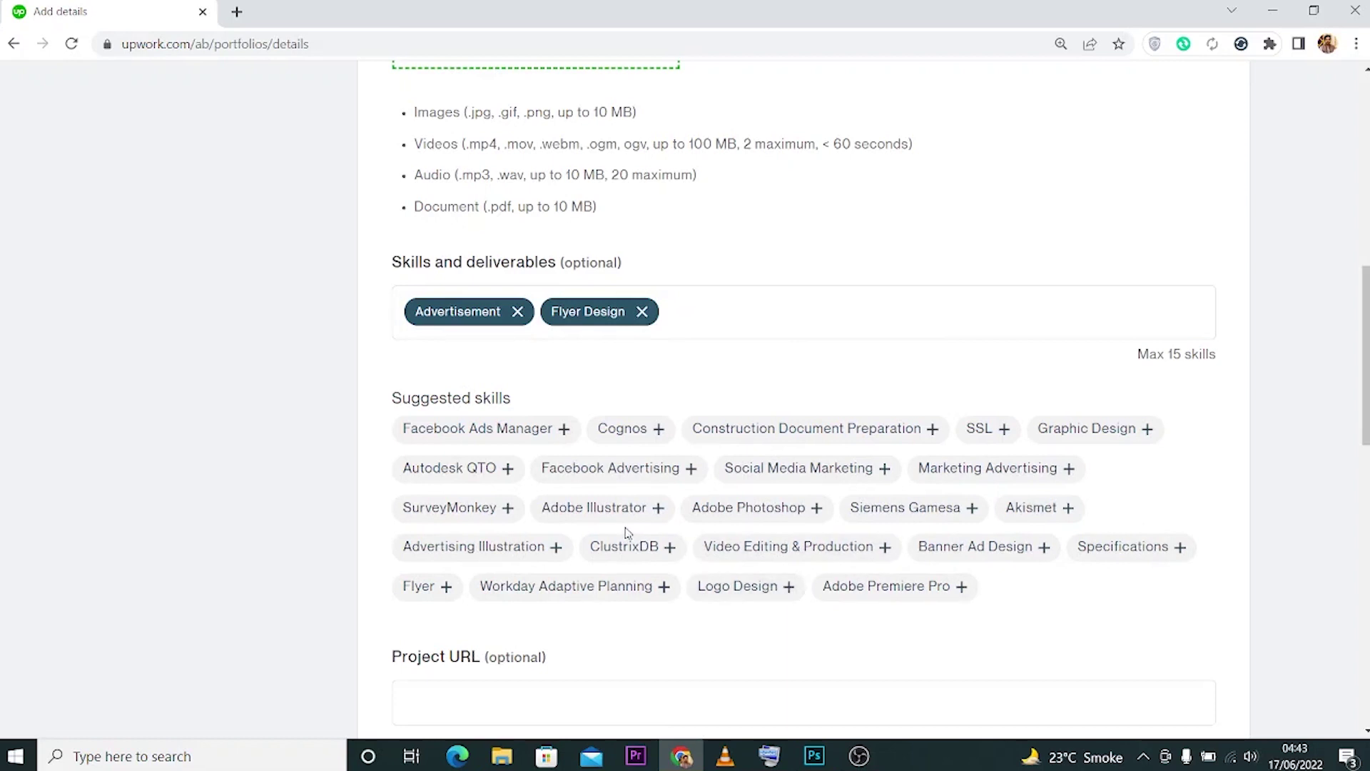
pyautogui.click(591, 508)
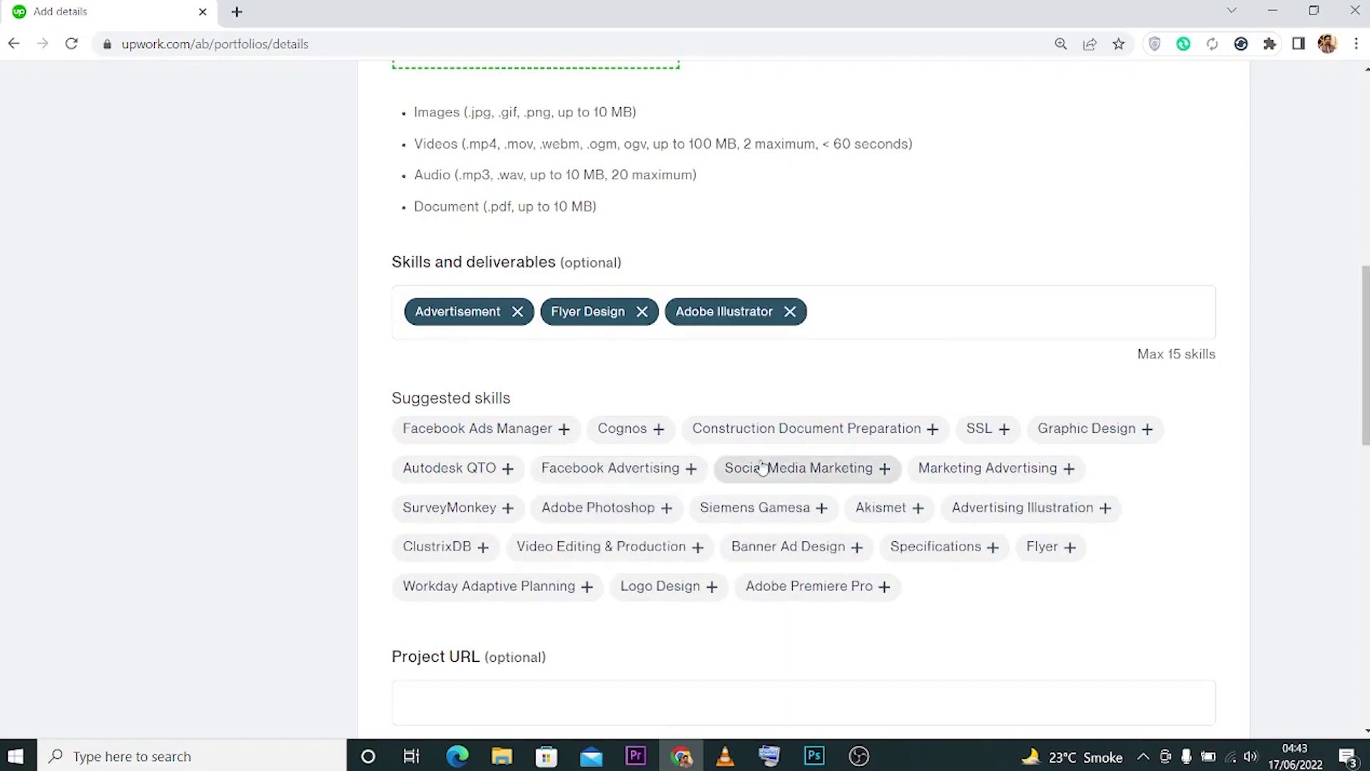
pyautogui.click(571, 508)
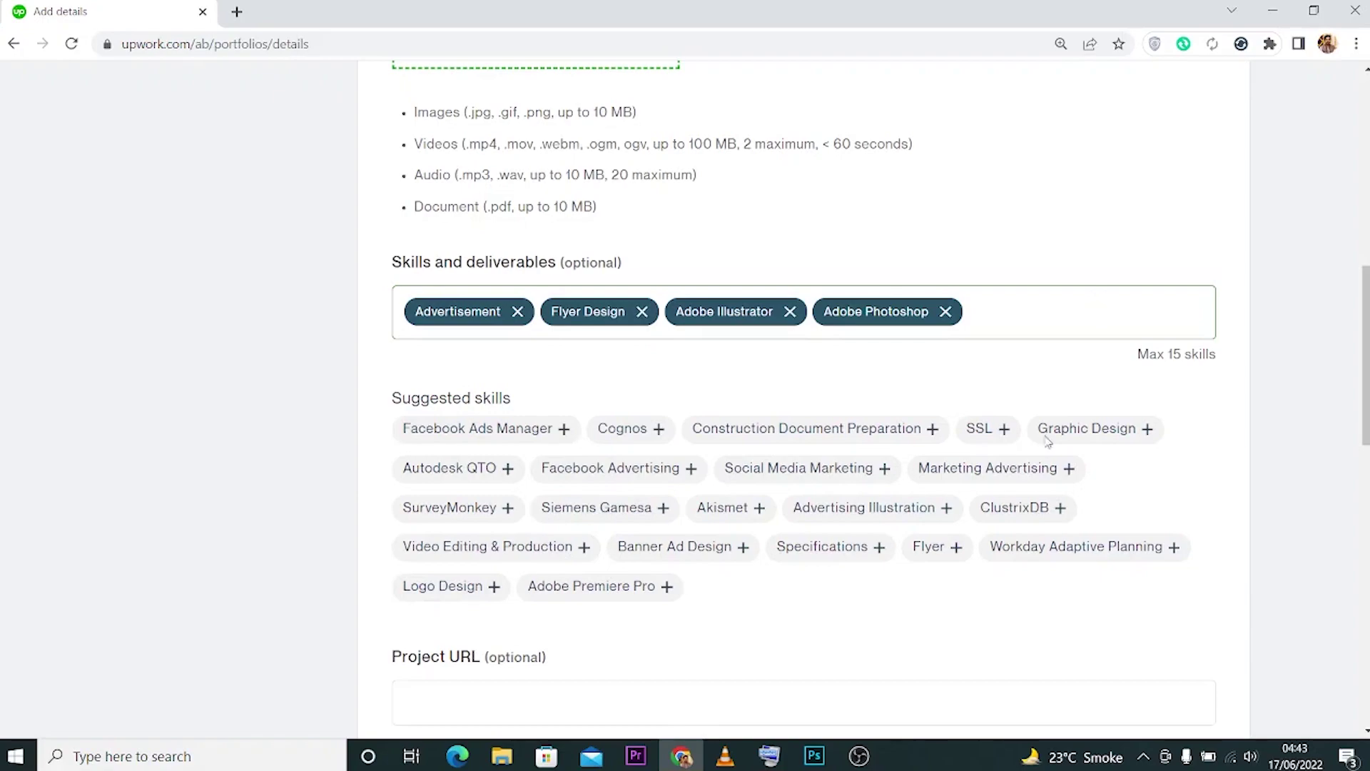
pyautogui.click(1098, 429)
# Check the uploaded flyer image and the skills entered in the project details.
pyautogui.scroll(10, 1068, 351)
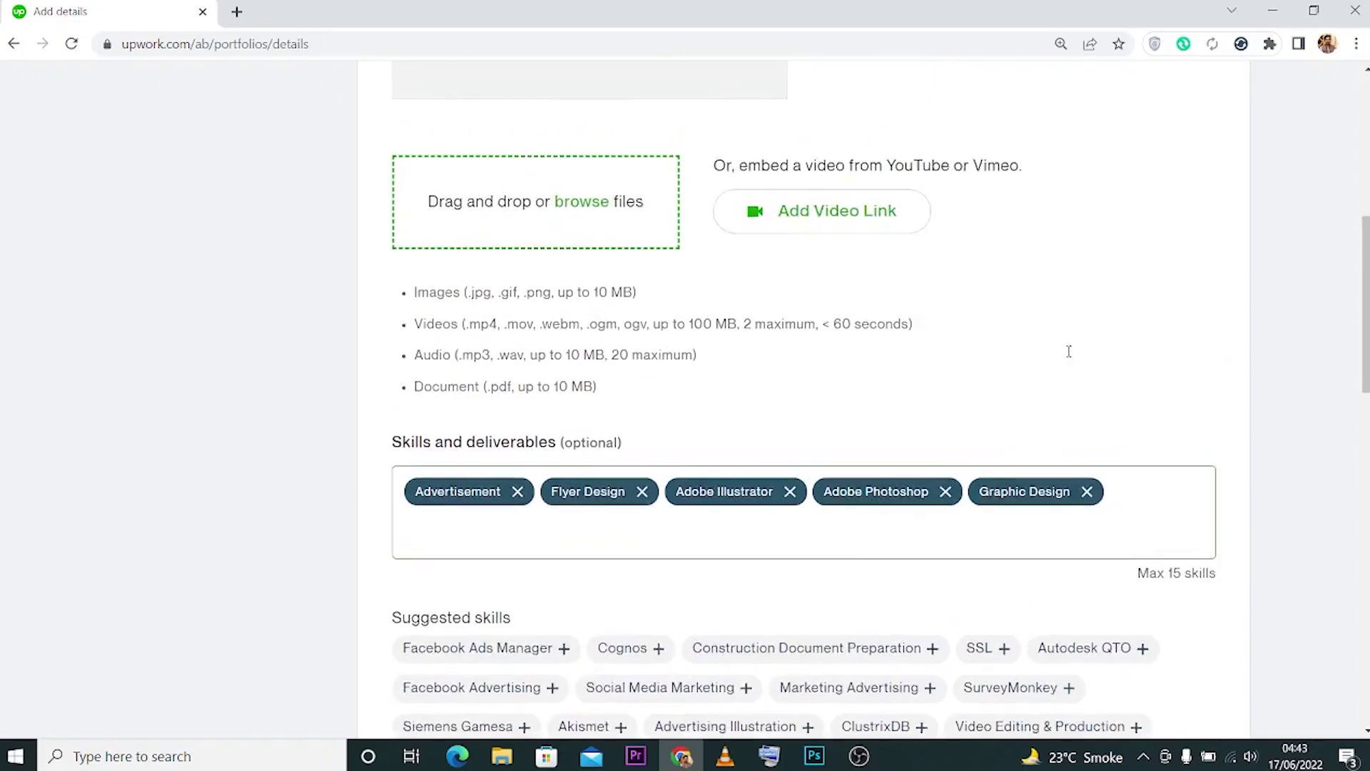
pyautogui.scroll(-6, 1068, 353)
pyautogui.scroll(-5, 1067, 360)
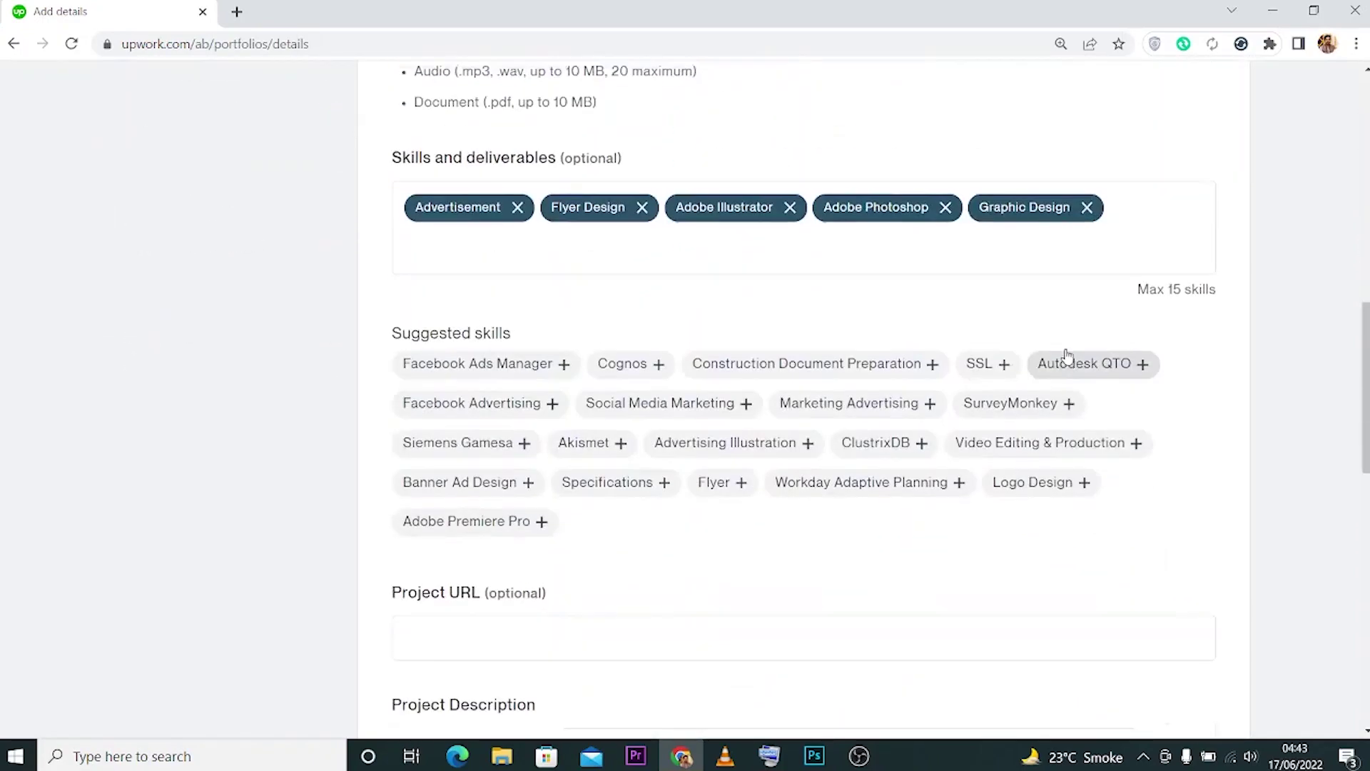
pyautogui.scroll(12, 689, 389)
pyautogui.scroll(-4, 685, 379)
pyautogui.scroll(-5, 681, 366)
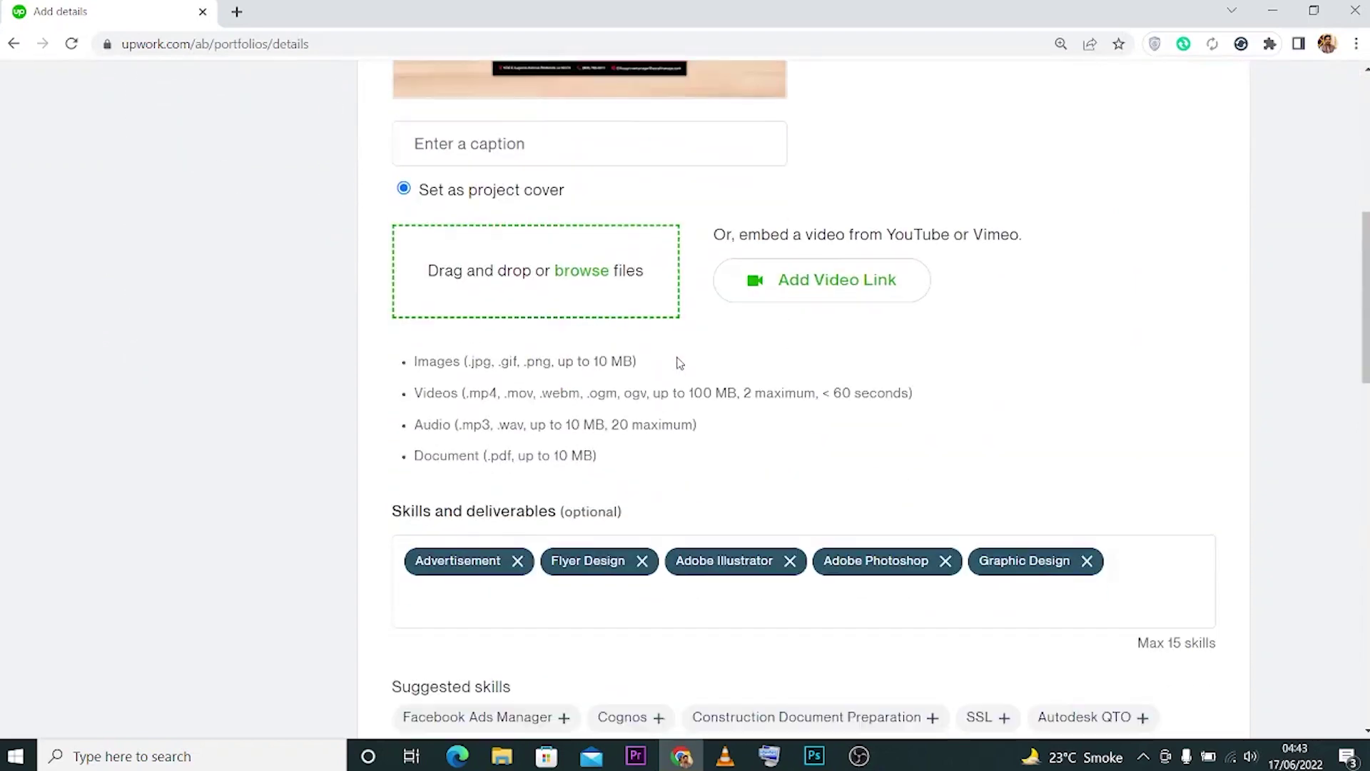
# Look over the project details form, from the flyer image and caption to the skills, optional project URL and description fields.
pyautogui.scroll(1, 639, 535)
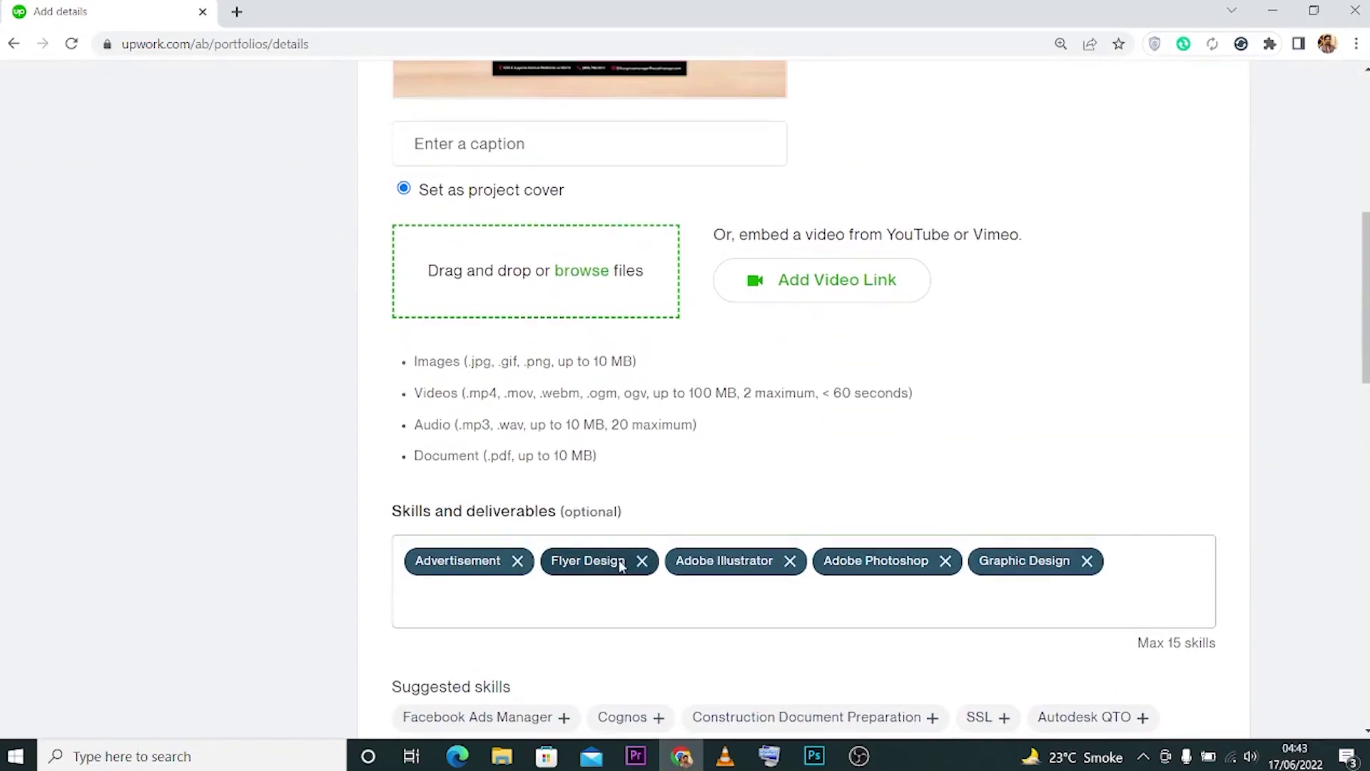
pyautogui.scroll(6, 632, 564)
pyautogui.scroll(-1, 481, 576)
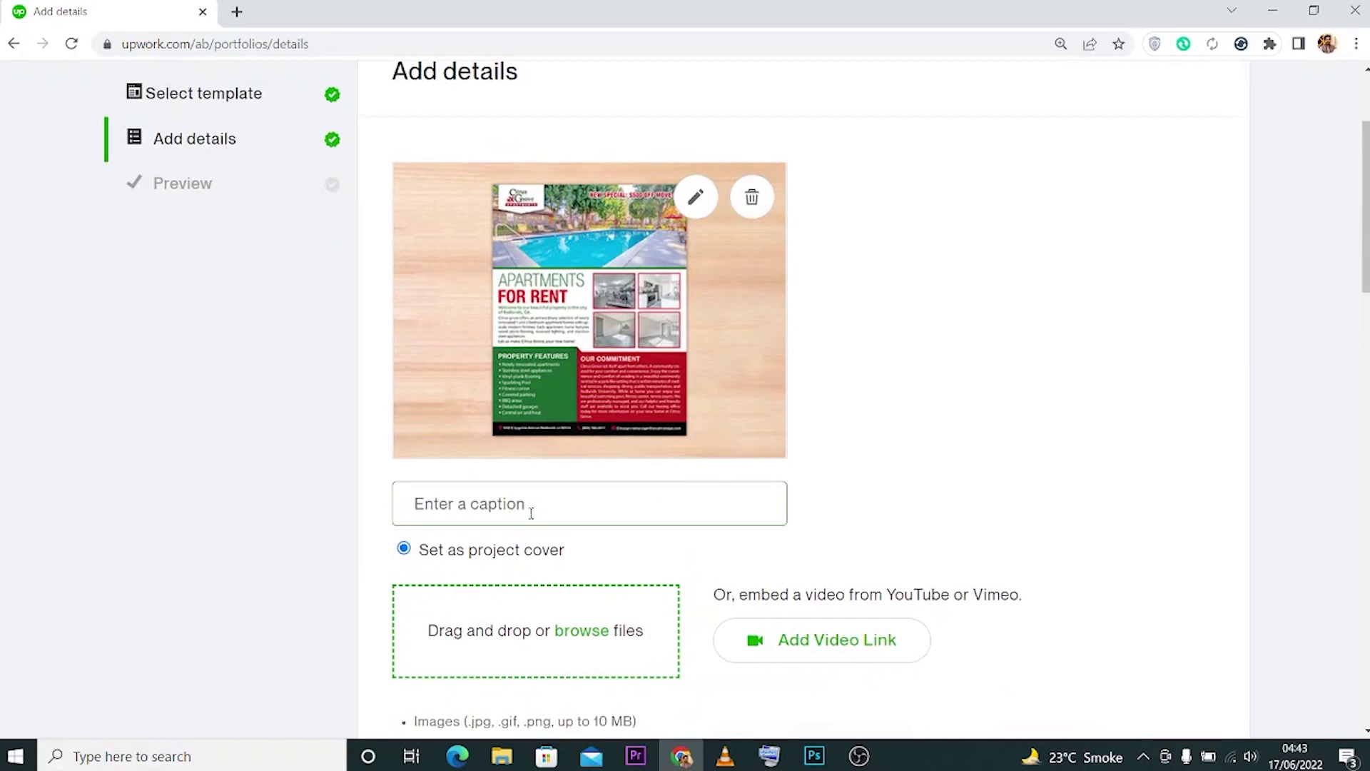
pyautogui.scroll(-12, 529, 513)
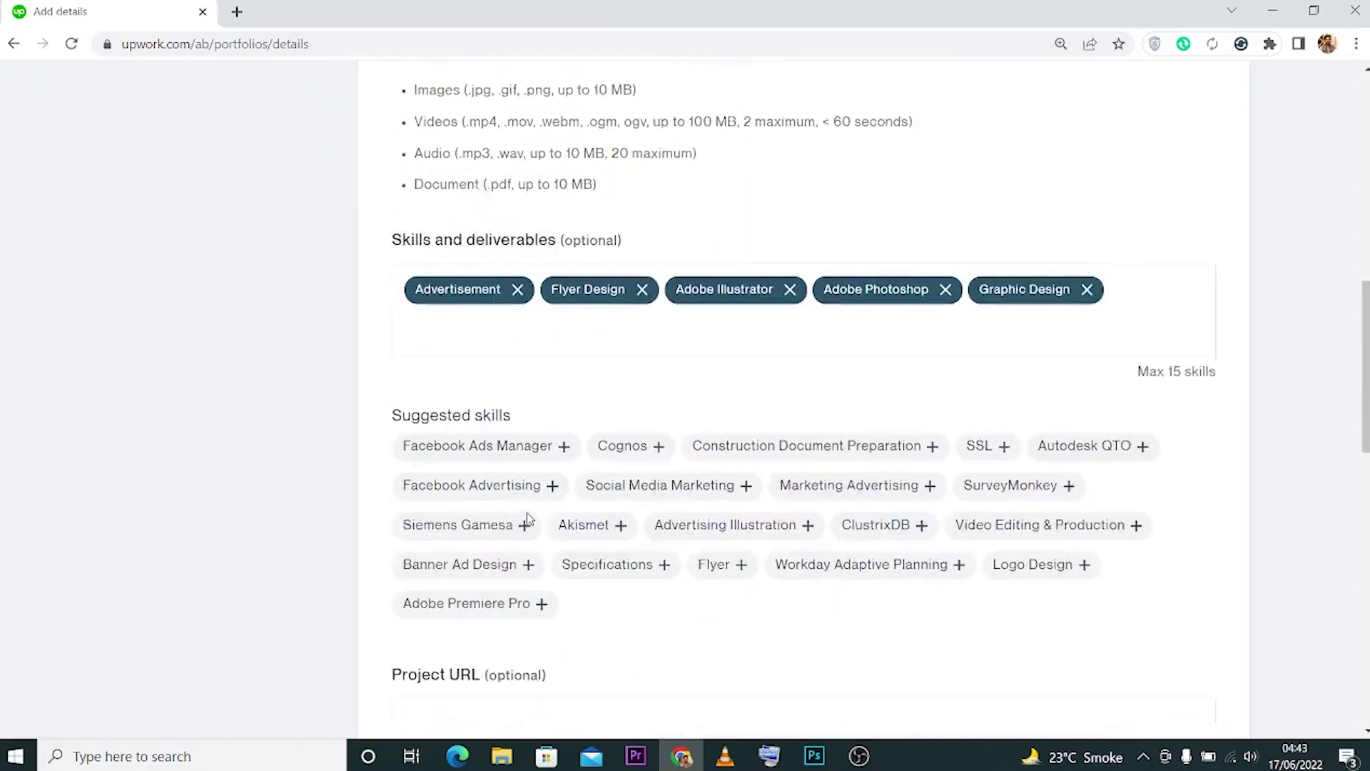
pyautogui.click(539, 364)
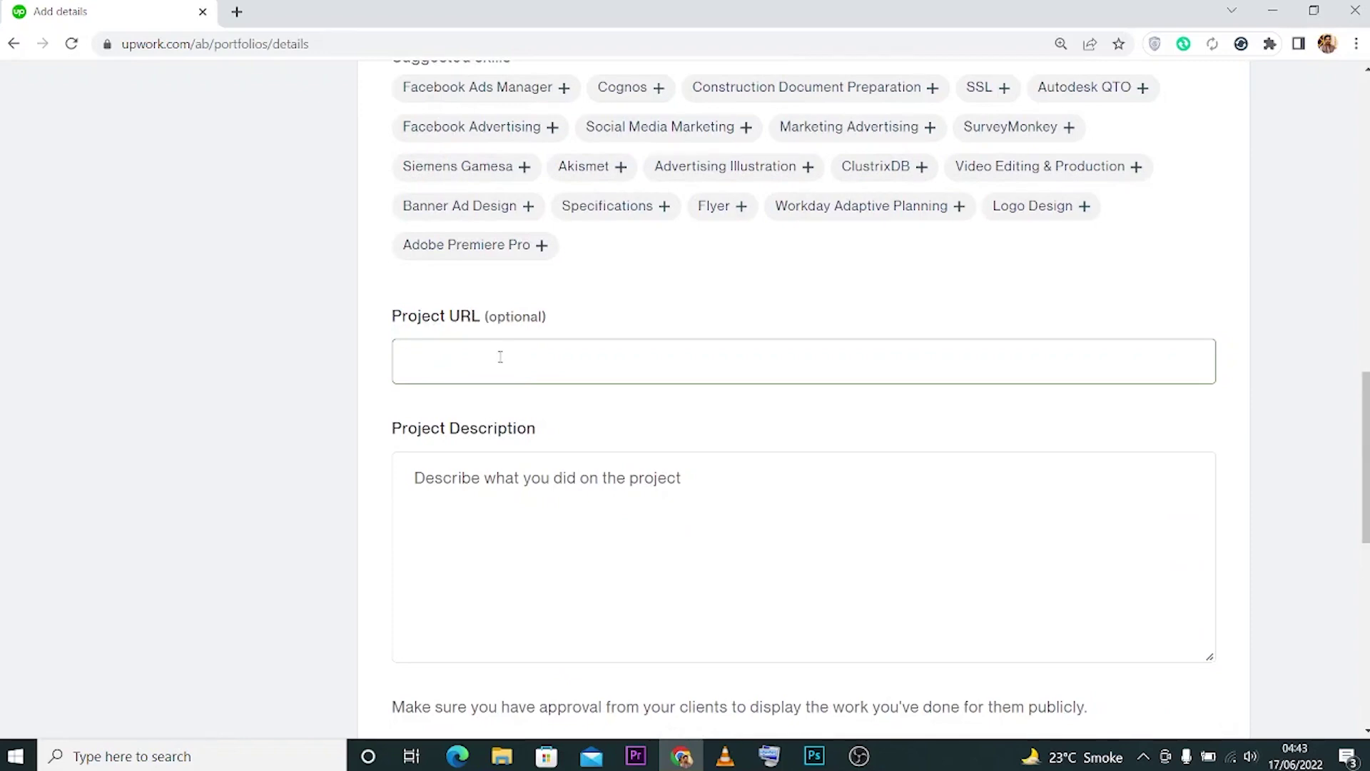
pyautogui.scroll(15, 500, 357)
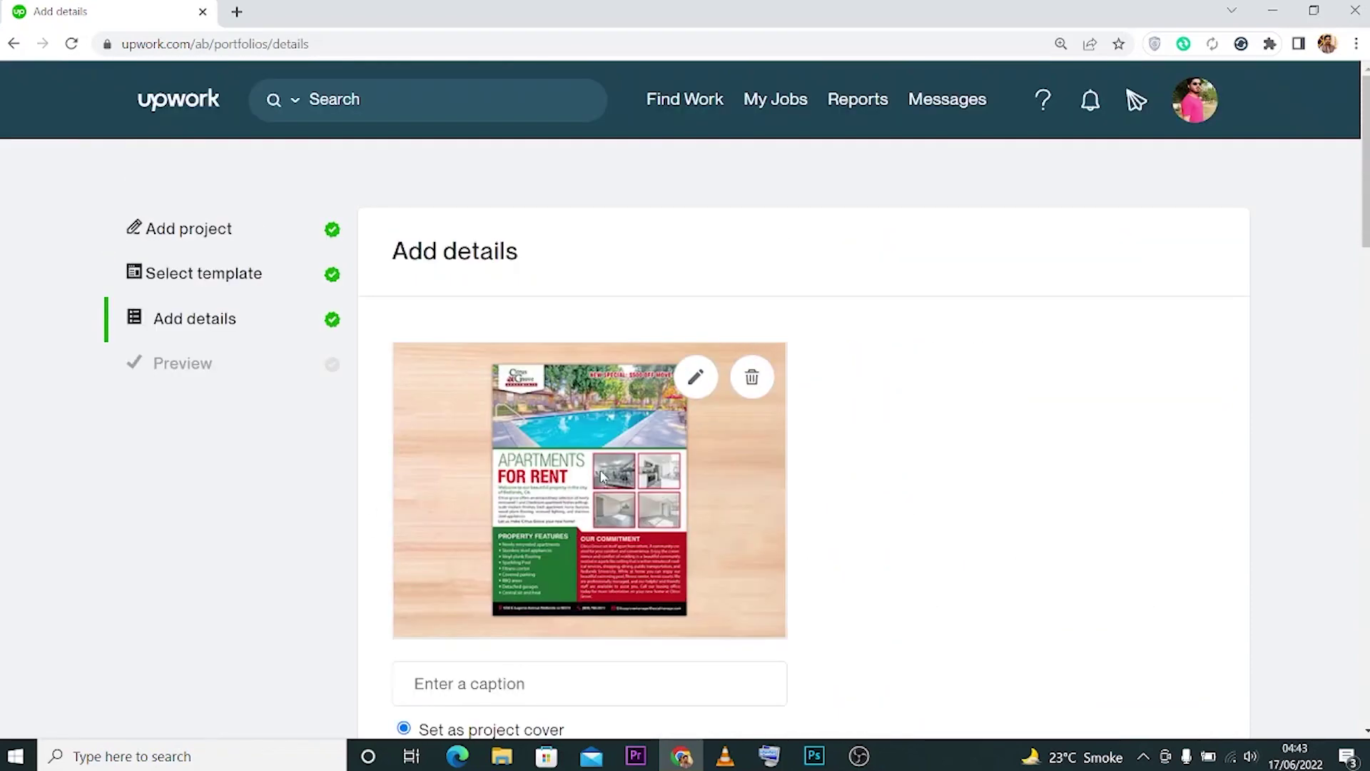
pyautogui.scroll(-15, 599, 473)
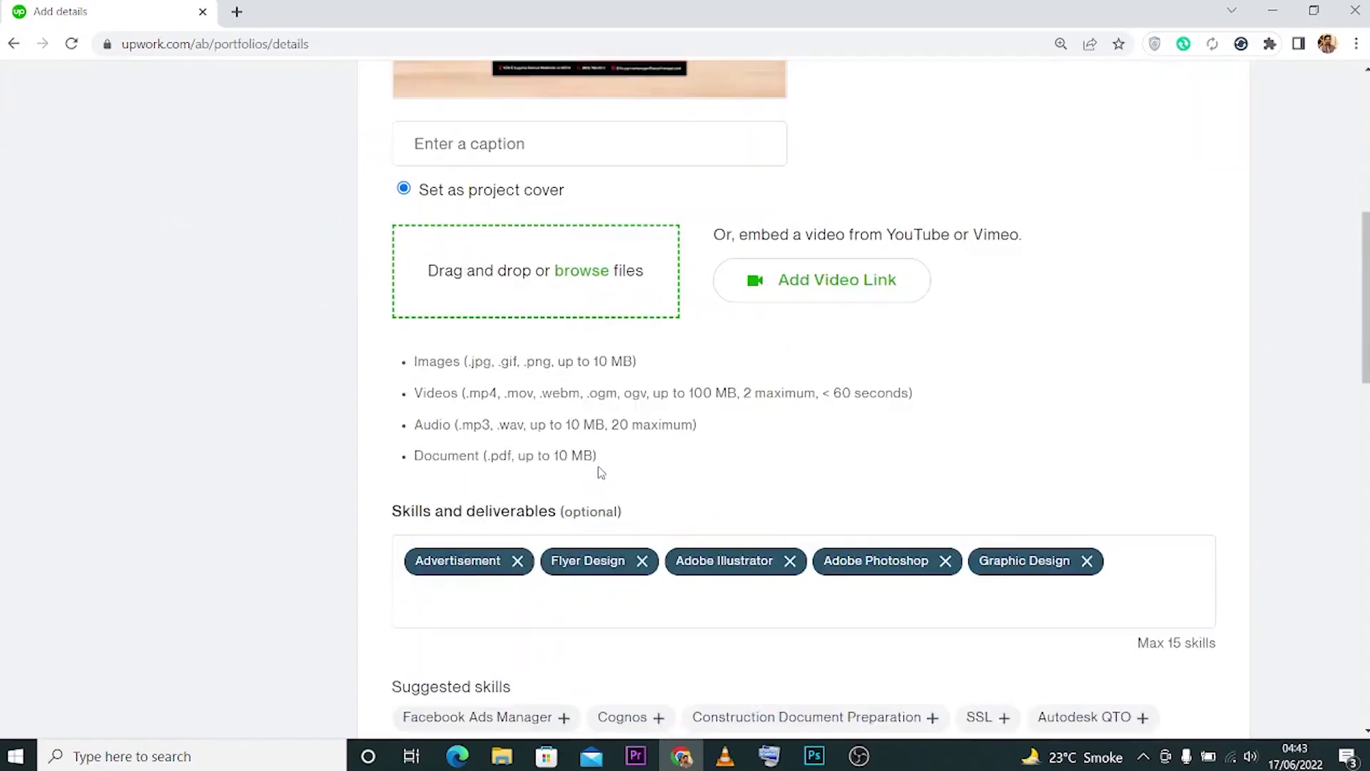
pyautogui.click(509, 190)
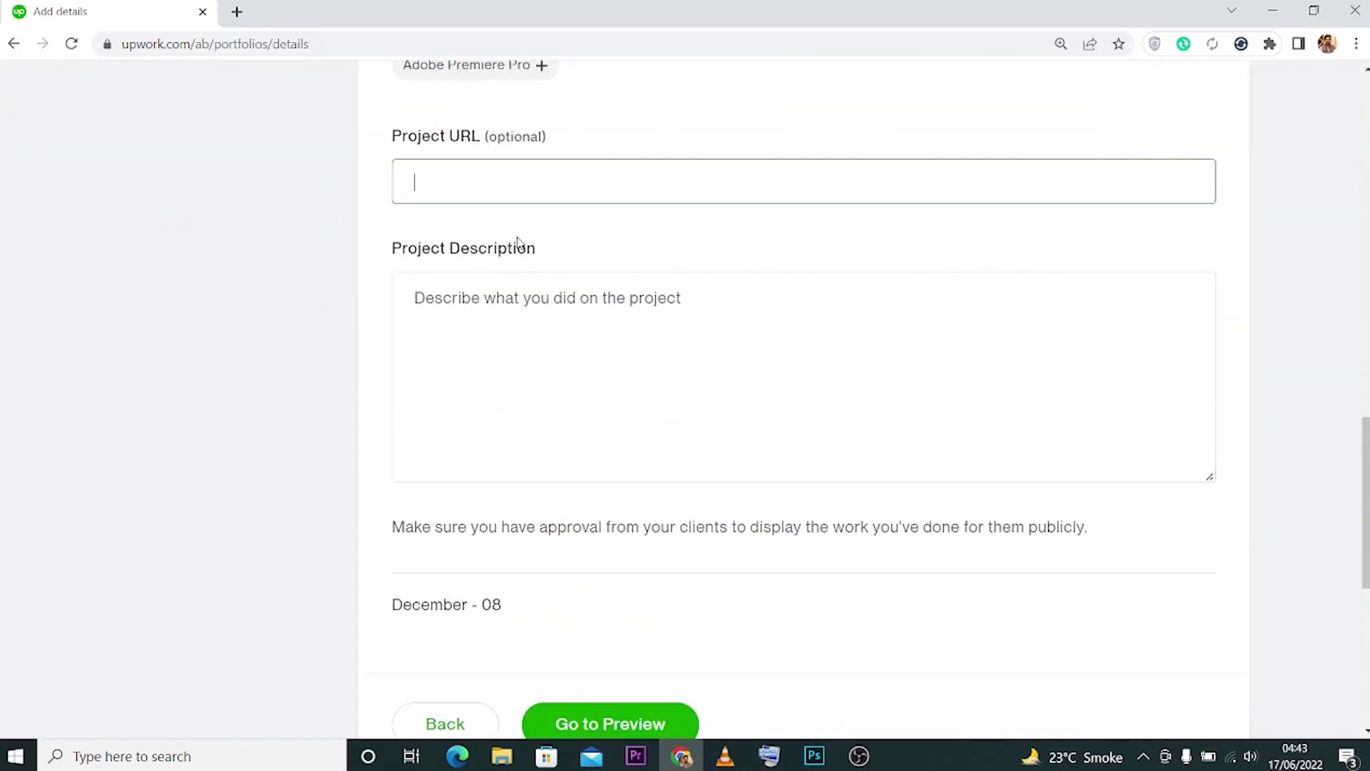
pyautogui.scroll(3, 514, 346)
pyautogui.scroll(-3, 515, 354)
# Enter the project description "Flyer Design for Real Estate Company. This Company makes apartments and sell them.".
pyautogui.click(518, 314)
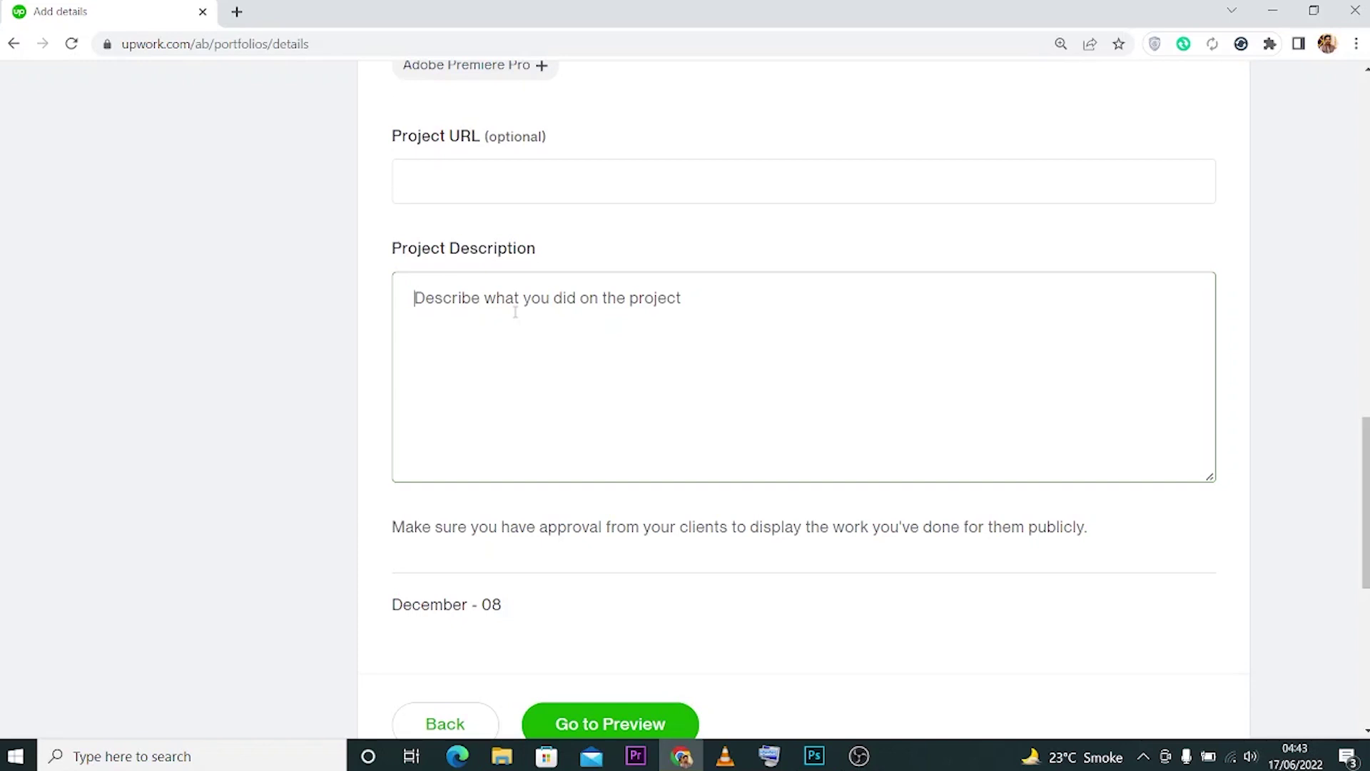
pyautogui.write('Fly')
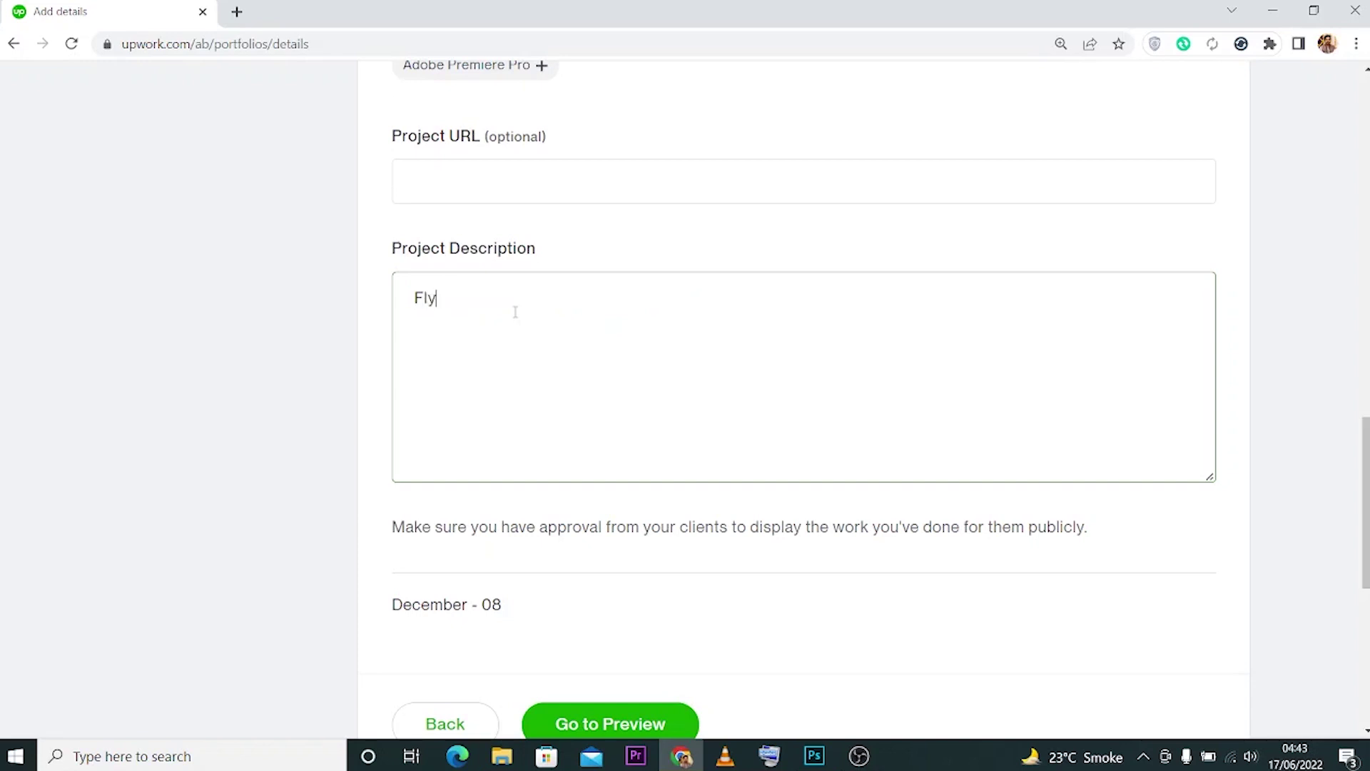
pyautogui.write('er Design for Real Estate')
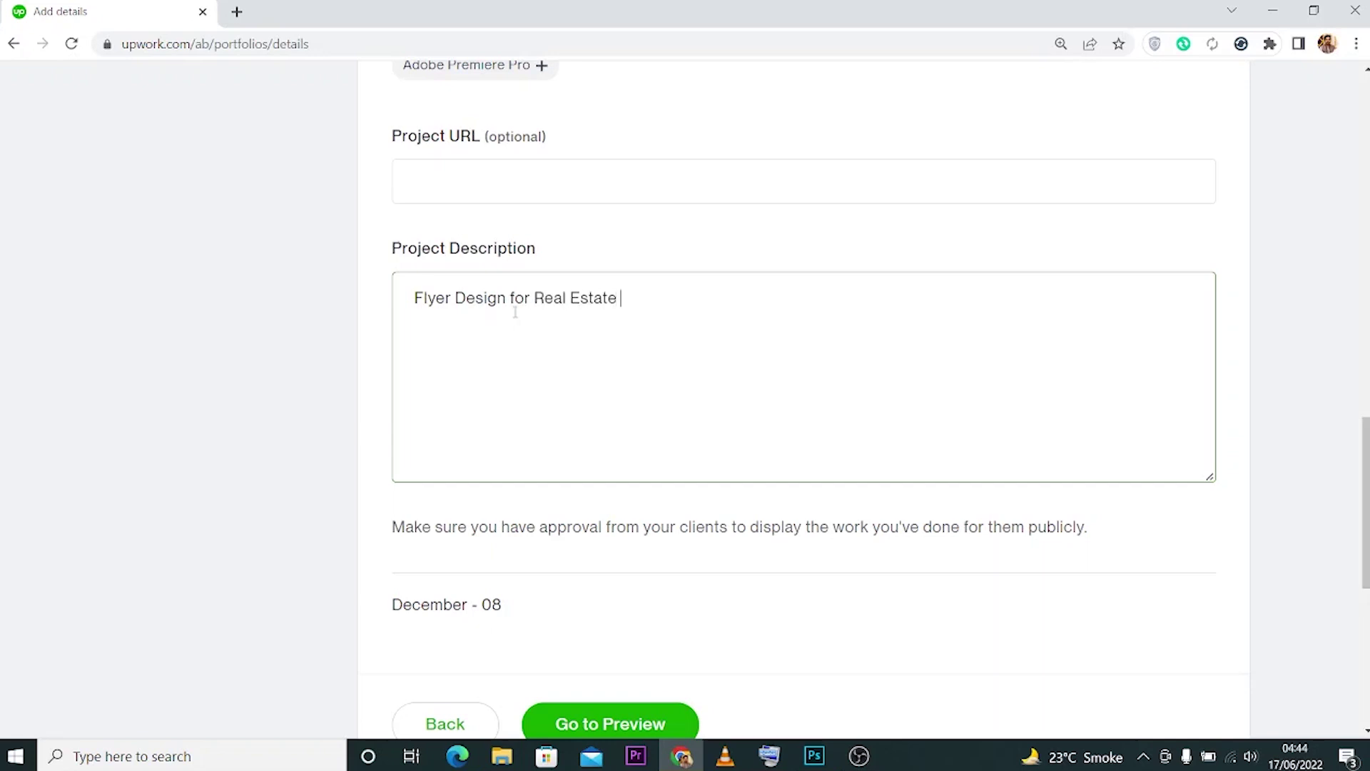
pyautogui.write(' Company. This Com')
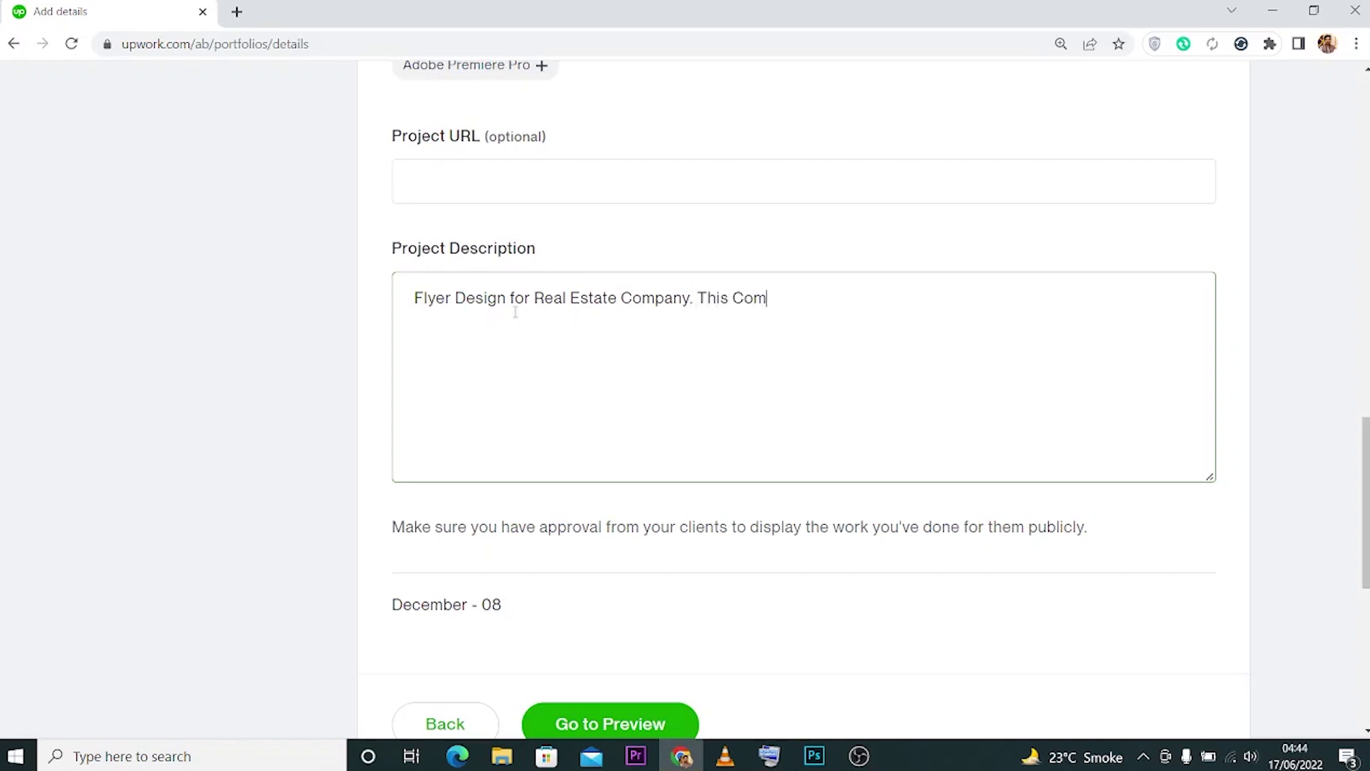
pyautogui.write('pan')
pyautogui.write('y makes partment')
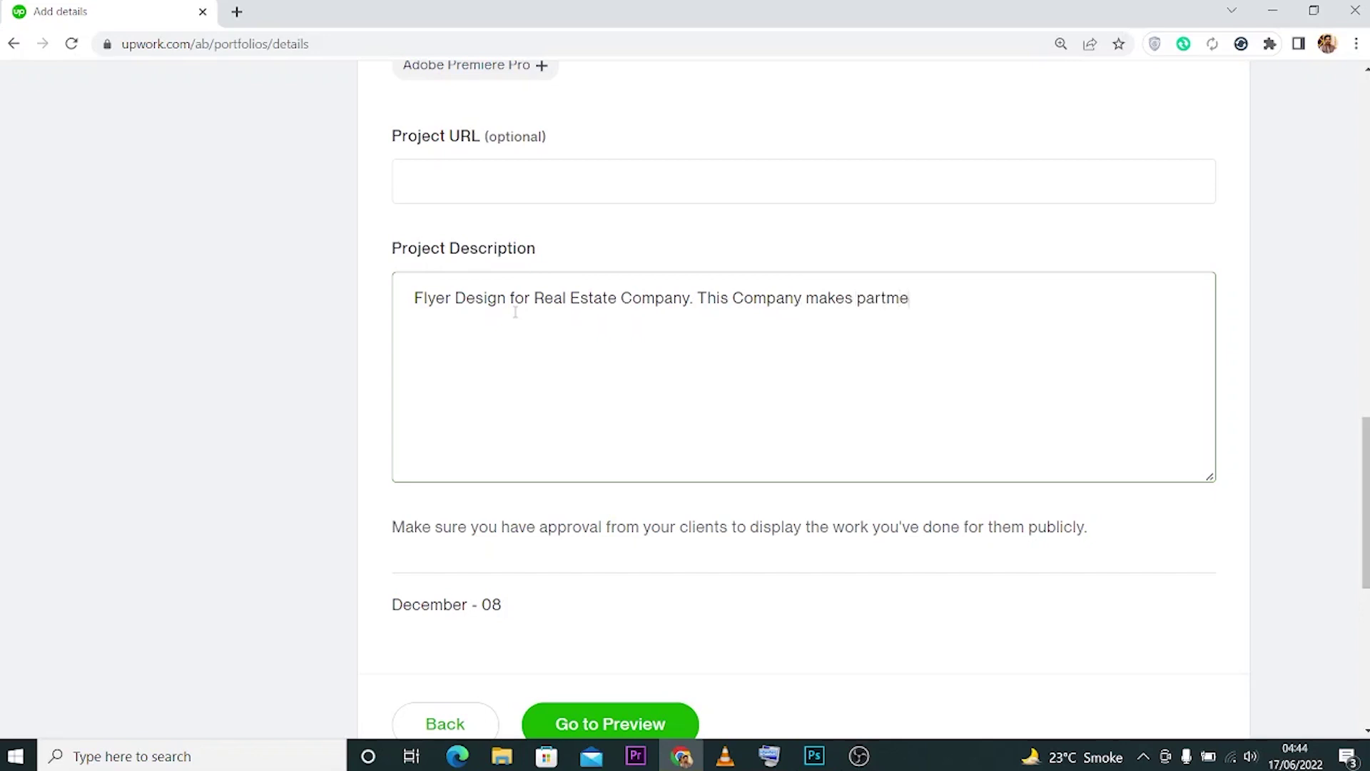
pyautogui.press('BackSpace')
pyautogui.press('BackSpace')
pyautogui.press('BackSpace')
pyautogui.press('BackSpace')
pyautogui.press('BackSpace')
pyautogui.write('artments and sell ')
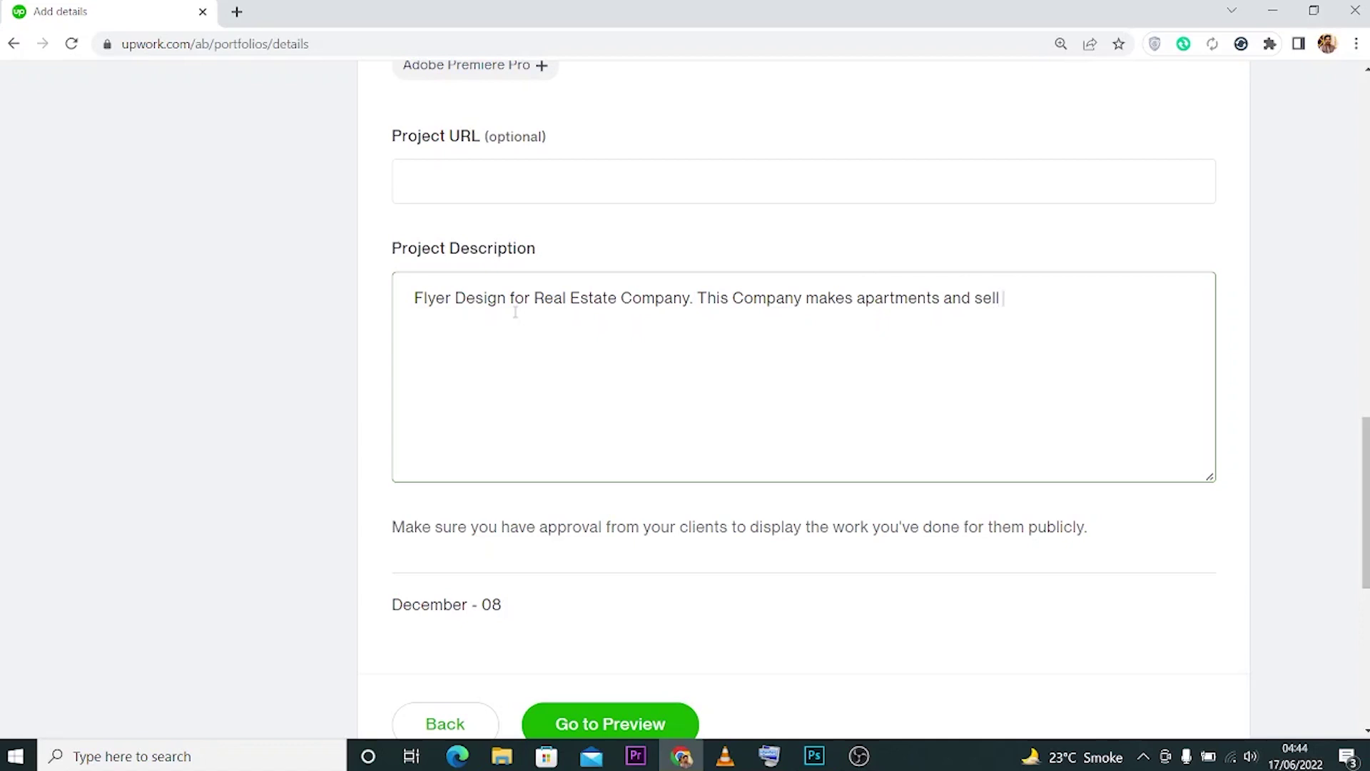
pyautogui.write('them.')
pyautogui.rightClick(516, 312)
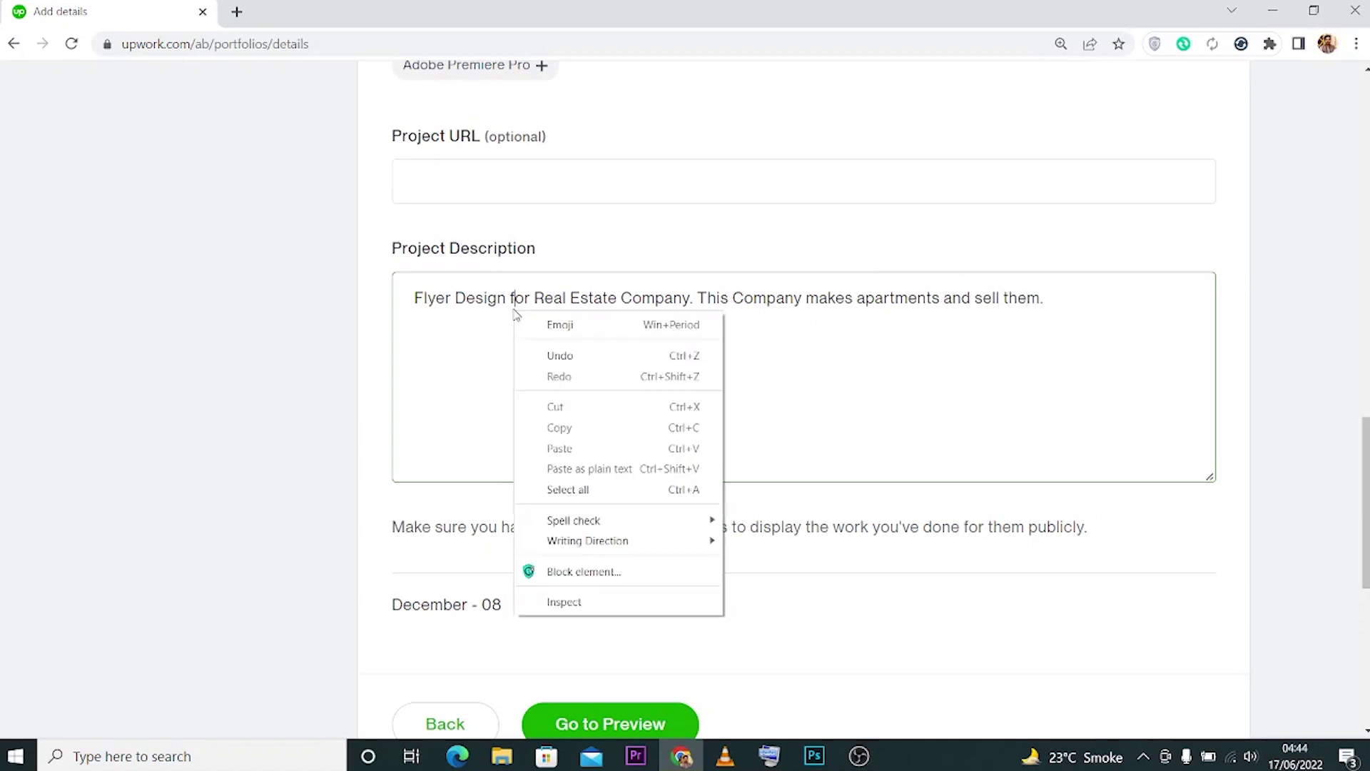
pyautogui.click(1089, 300)
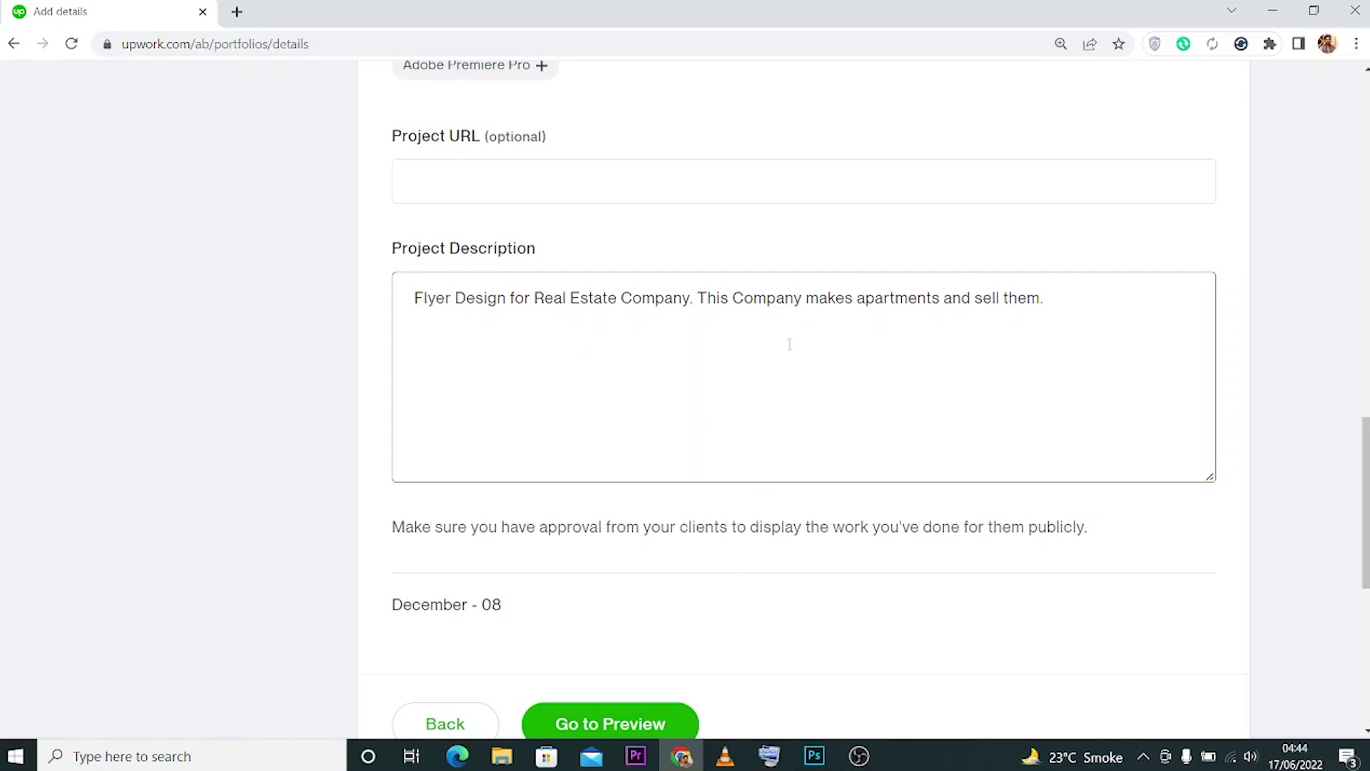
# Finish the project details and continue to the project preview.
pyautogui.scroll(-2, 591, 260)
pyautogui.scroll(2, 538, 269)
pyautogui.scroll(-2, 591, 348)
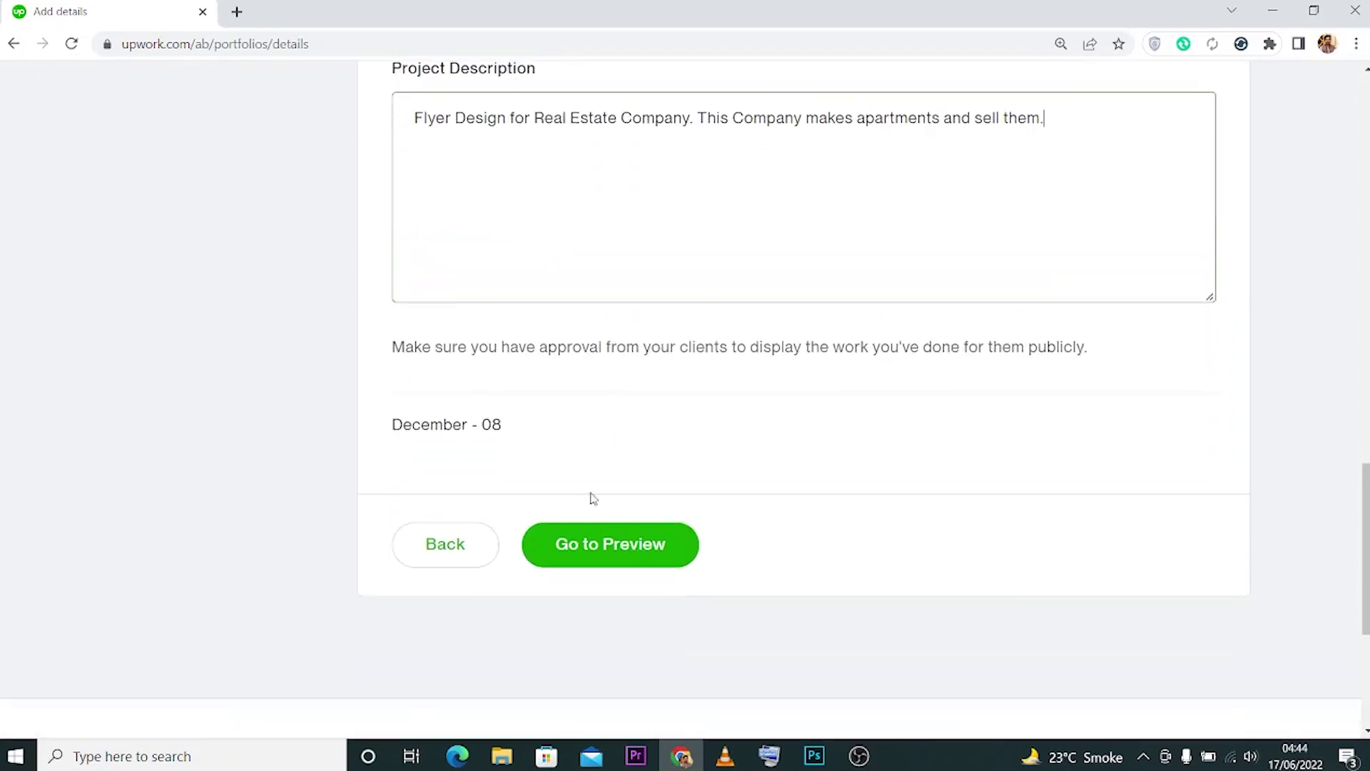
pyautogui.click(599, 554)
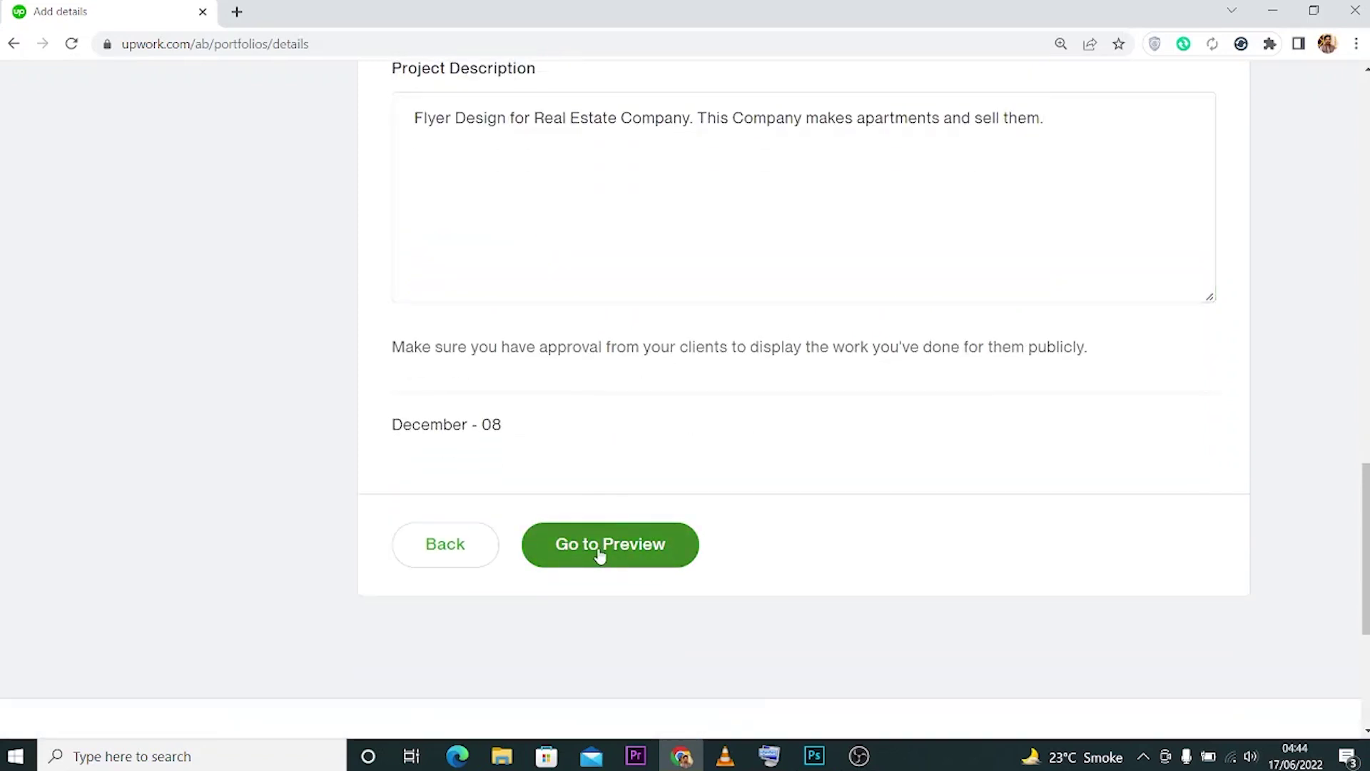
# Review the title, flyer image, skills, description and template in the preview, and publish the project.
pyautogui.scroll(-1, 615, 525)
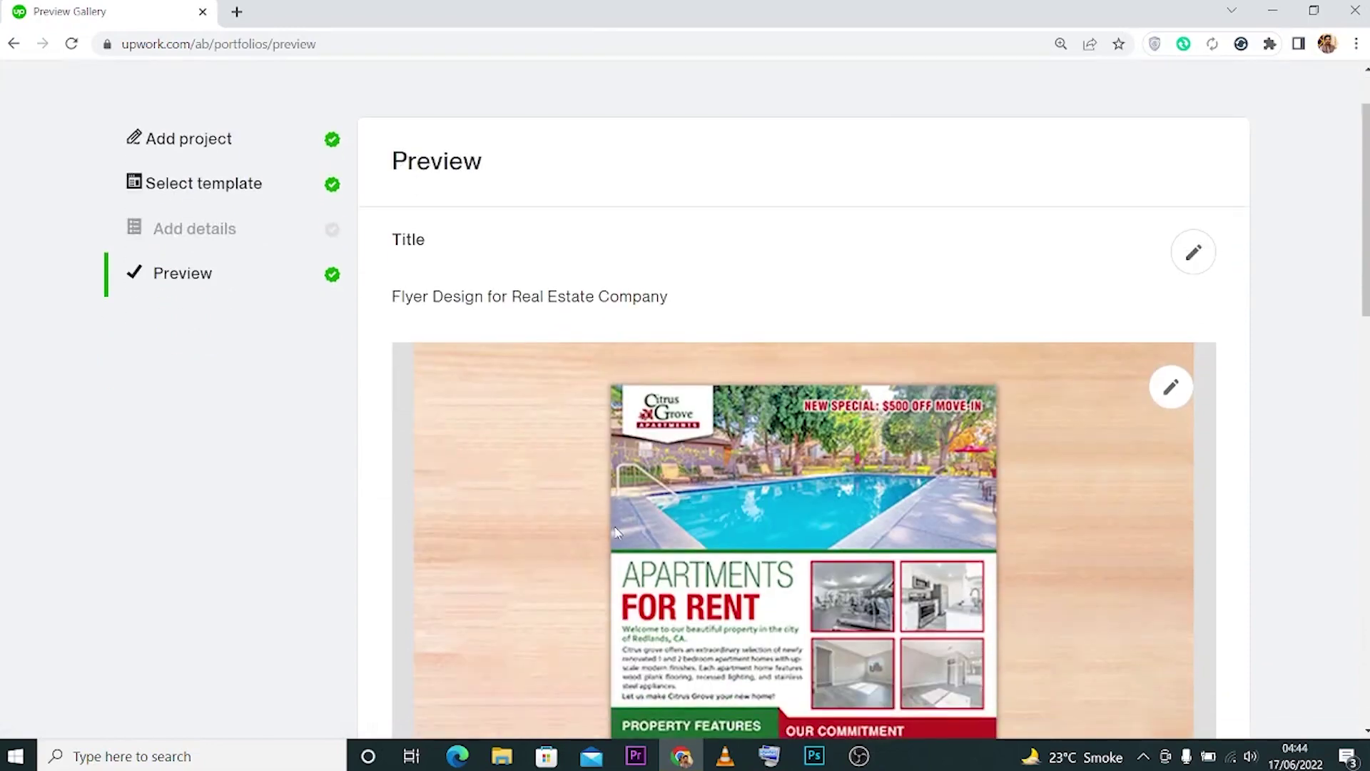
pyautogui.scroll(1, 400, 416)
pyautogui.scroll(-6, 785, 357)
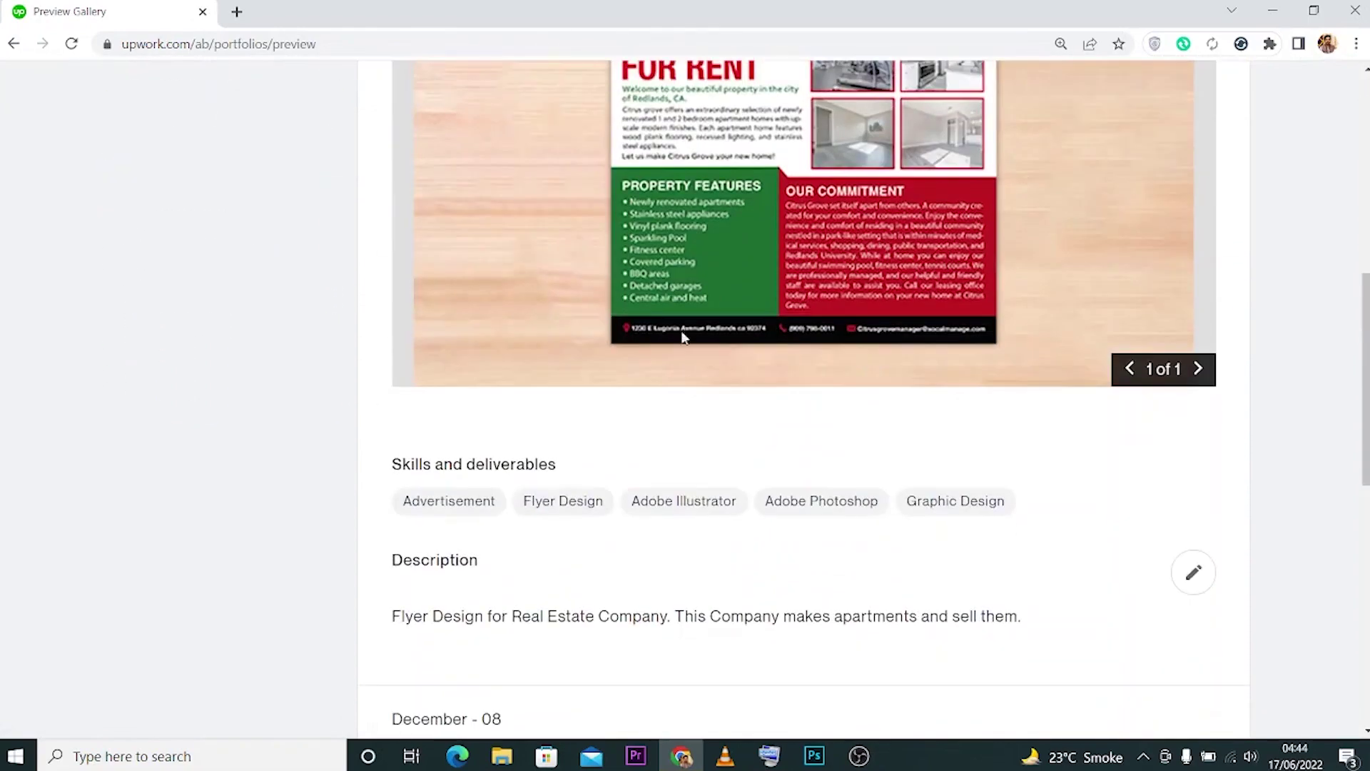
pyautogui.scroll(-2, 643, 337)
pyautogui.scroll(-2, 634, 337)
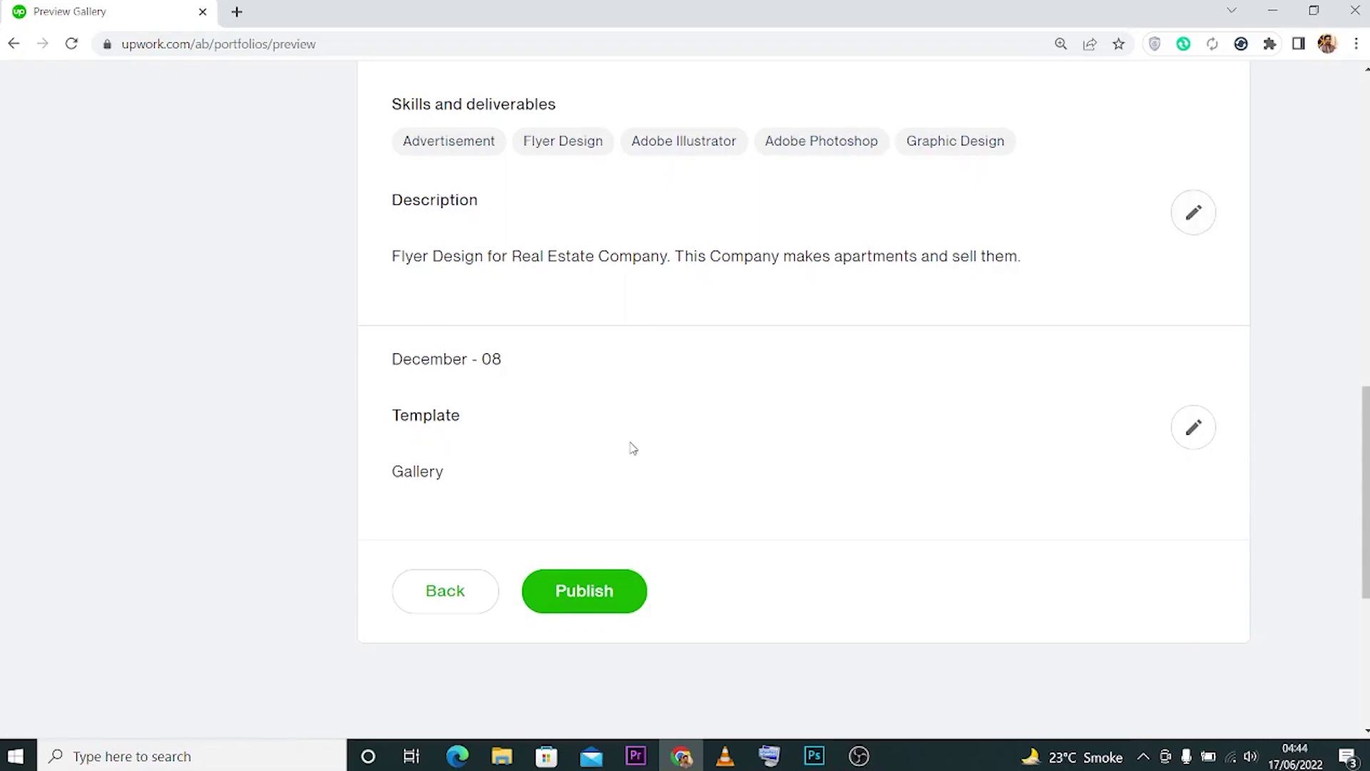
pyautogui.click(610, 598)
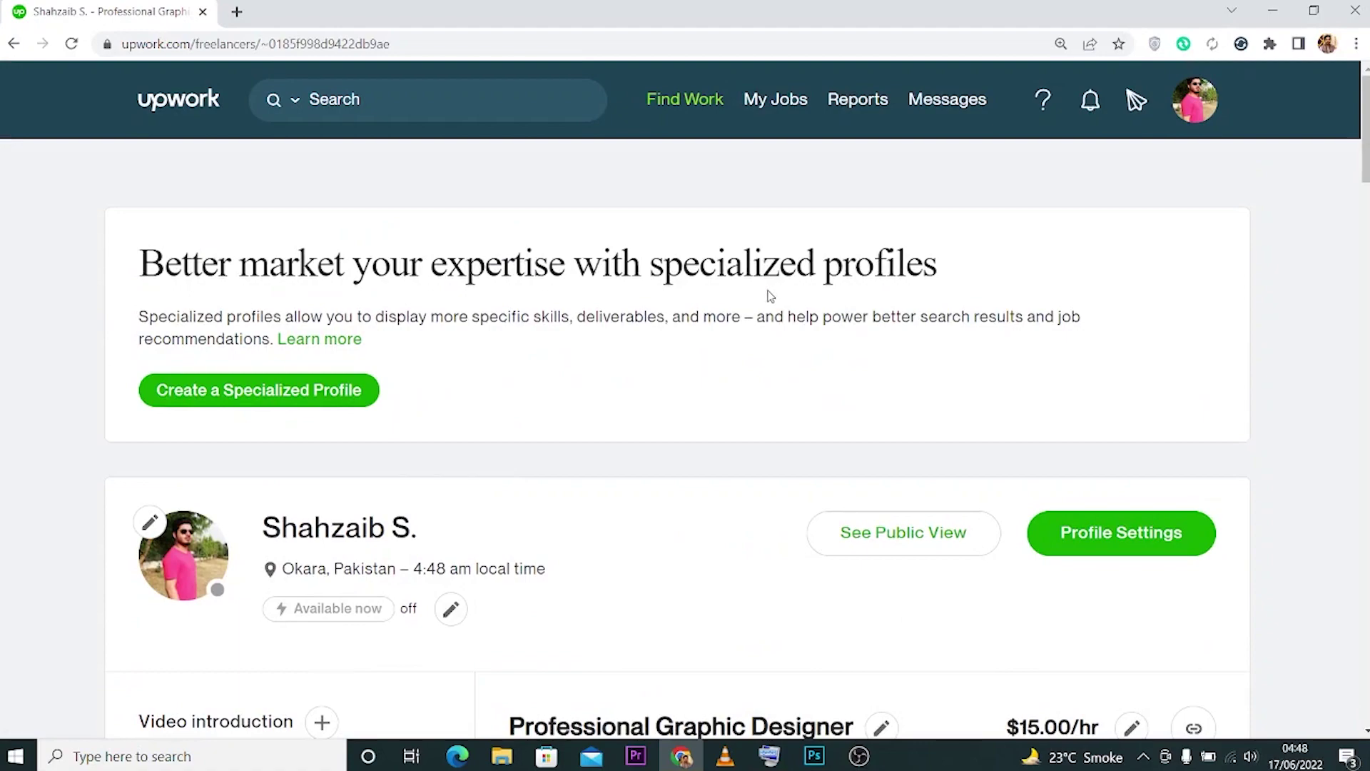
# View the published "Flyer Design for Real Estate Company" project in the profile's portfolio and close it again.
pyautogui.scroll(-10, 771, 295)
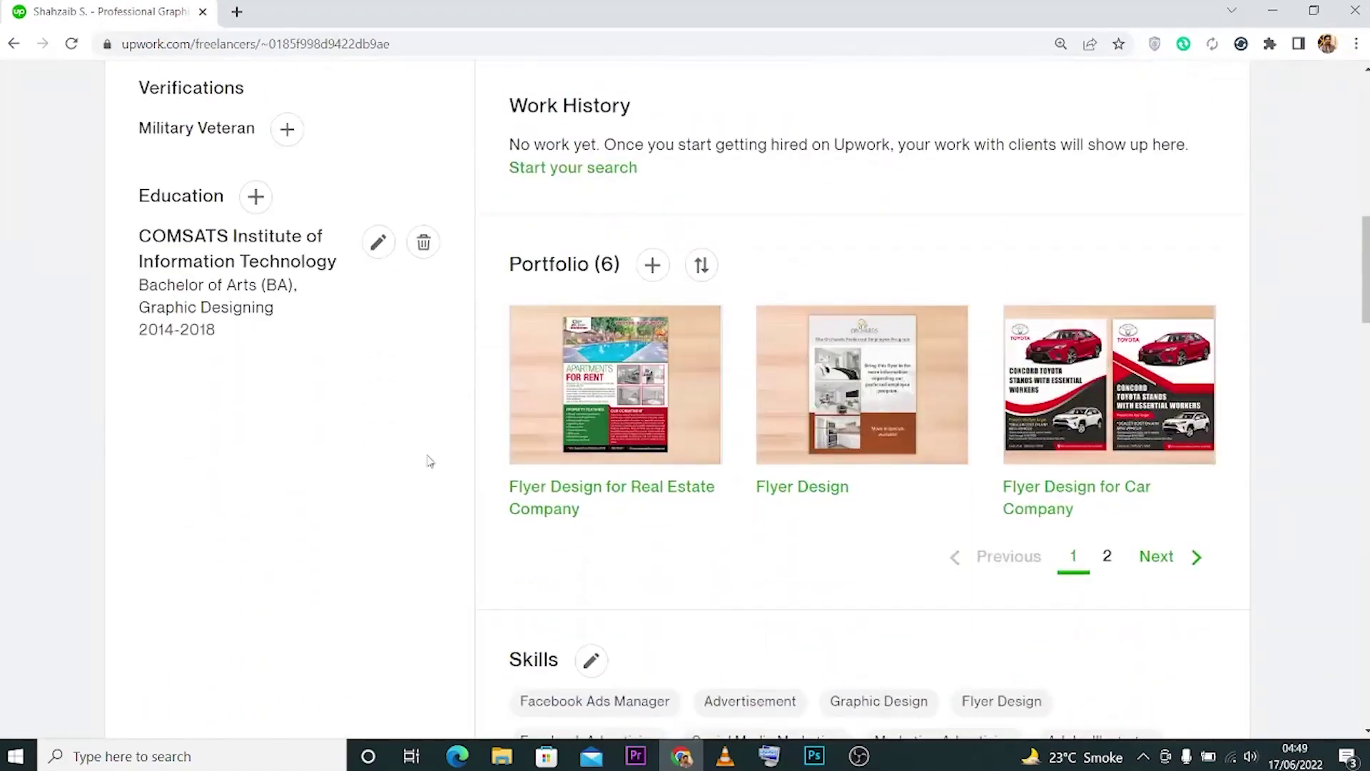
pyautogui.moveTo(621, 452)
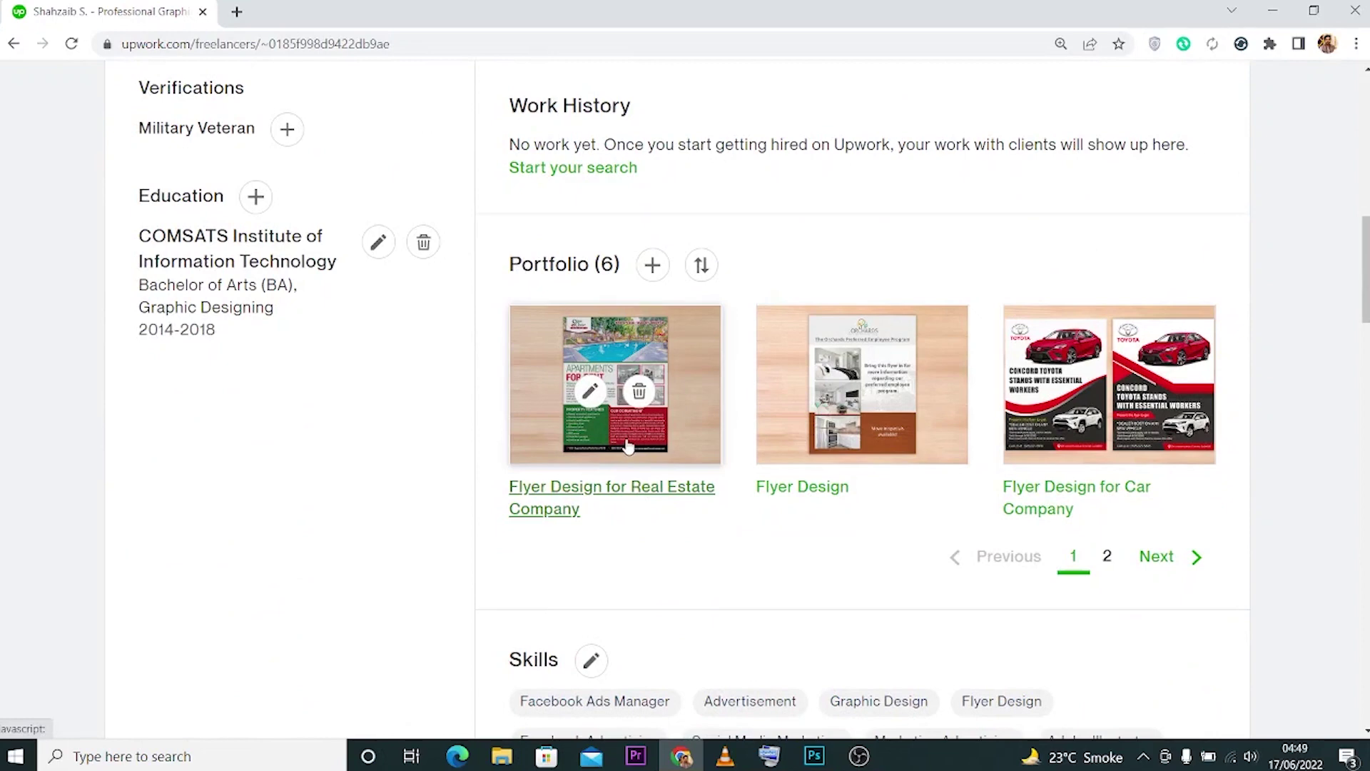
pyautogui.click(675, 340)
pyautogui.scroll(-3, 438, 496)
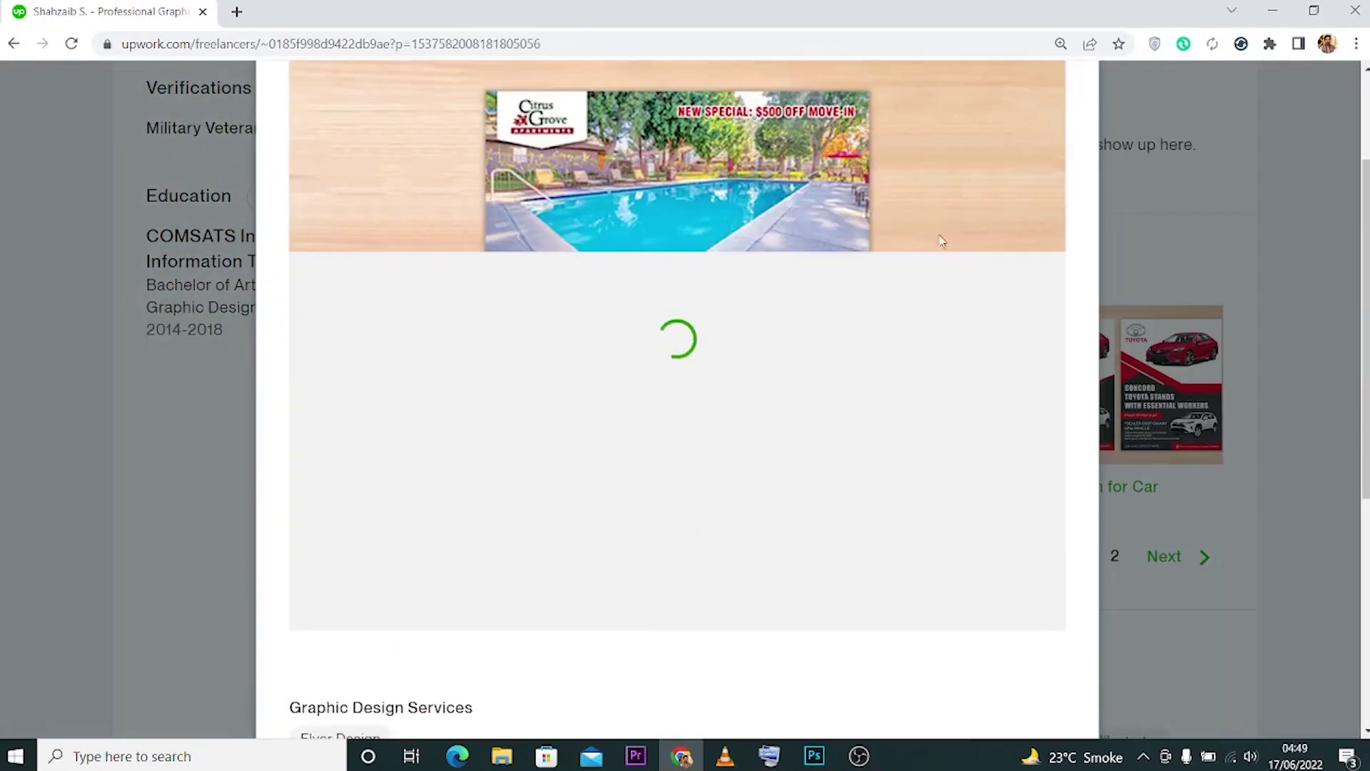
pyautogui.scroll(2, 785, 236)
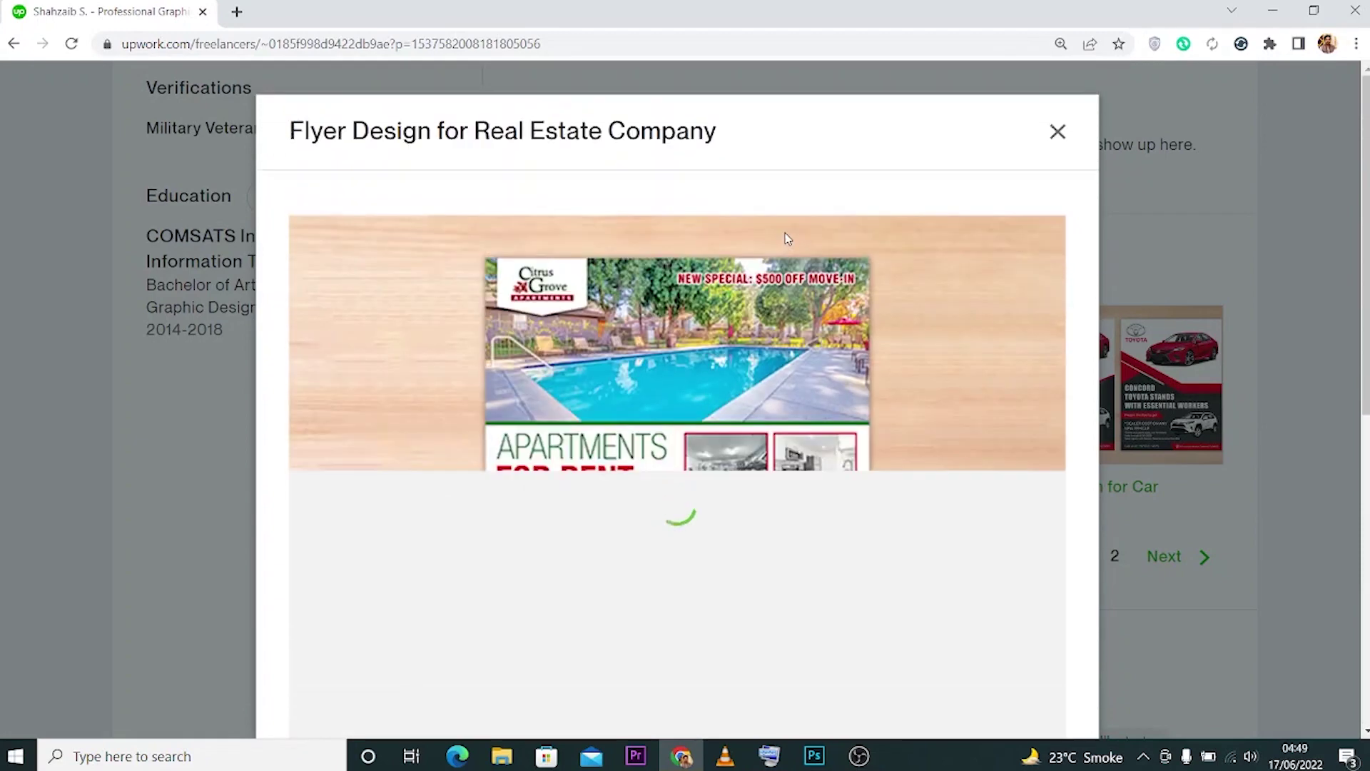
pyautogui.scroll(-2, 857, 232)
pyautogui.scroll(2, 957, 229)
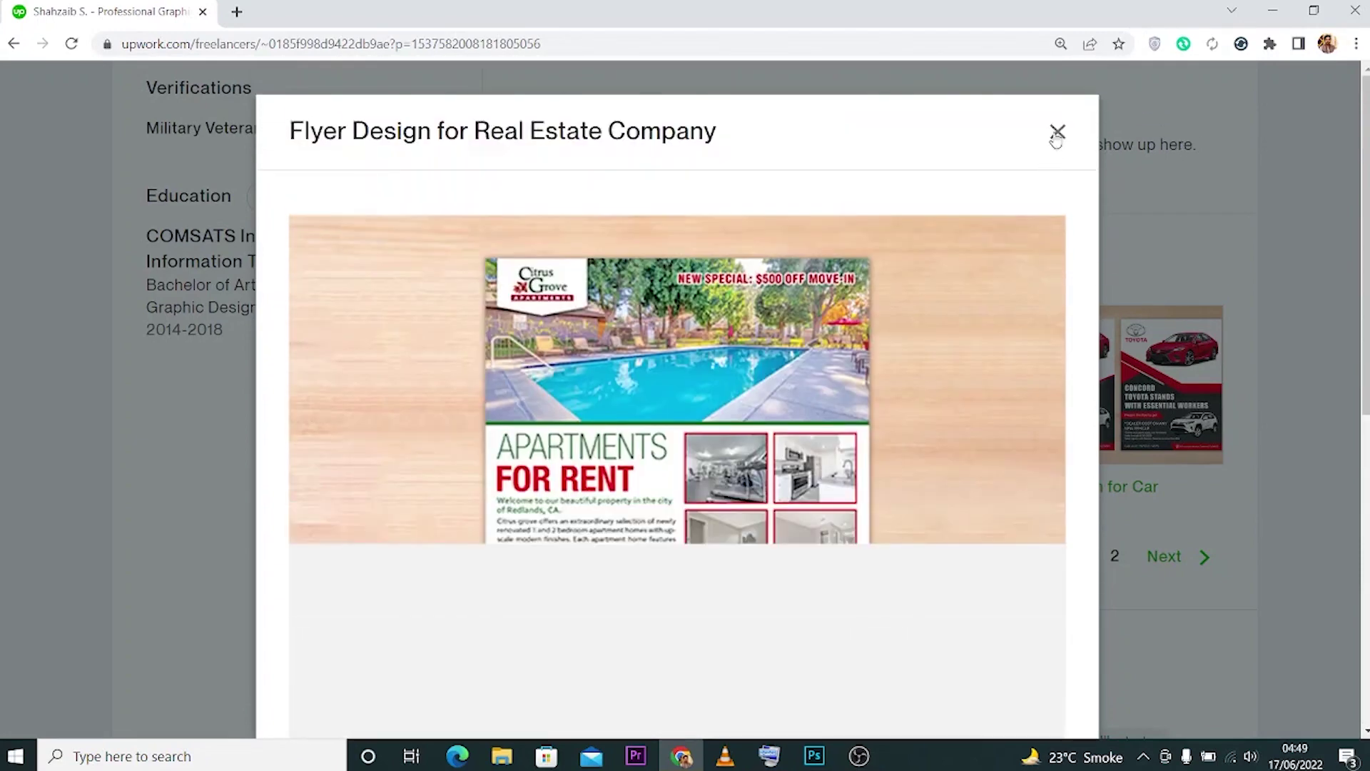
pyautogui.click(1056, 131)
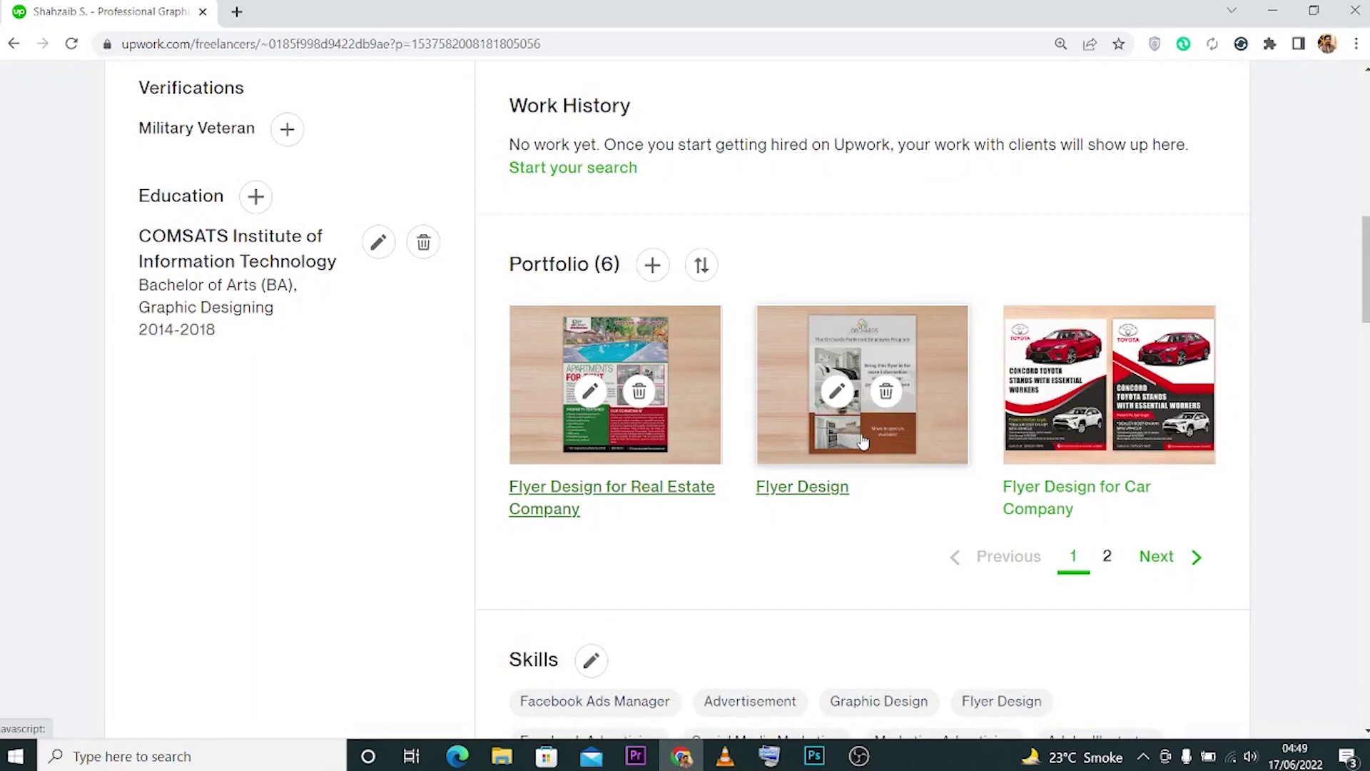